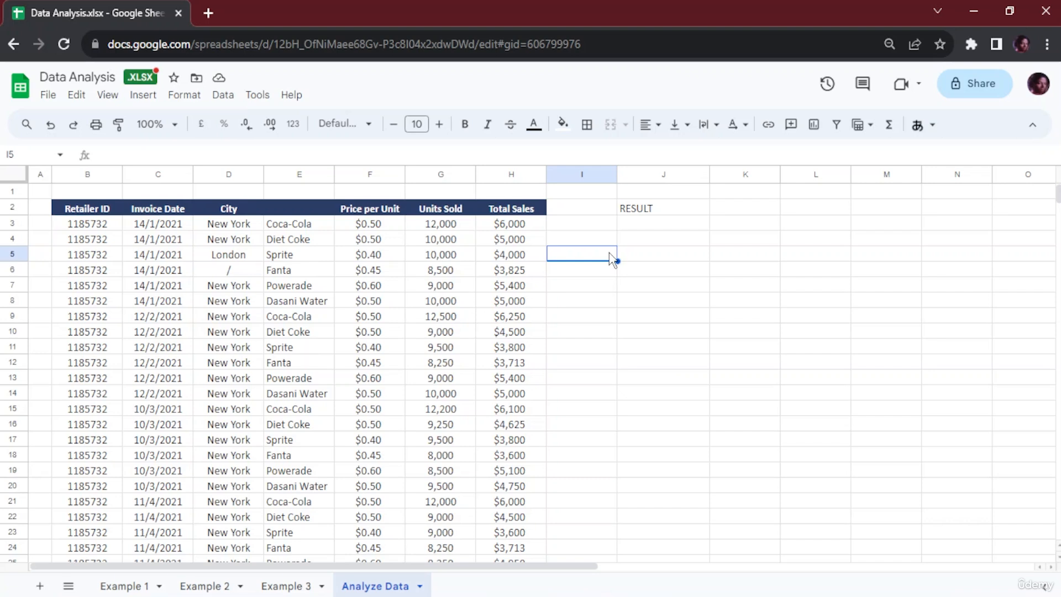
# Total the Total Sales cells H3:H25 with a SUM formula in J3 under RESULT, and clear the cell again.
pyautogui.click(663, 223)
pyautogui.write('=')
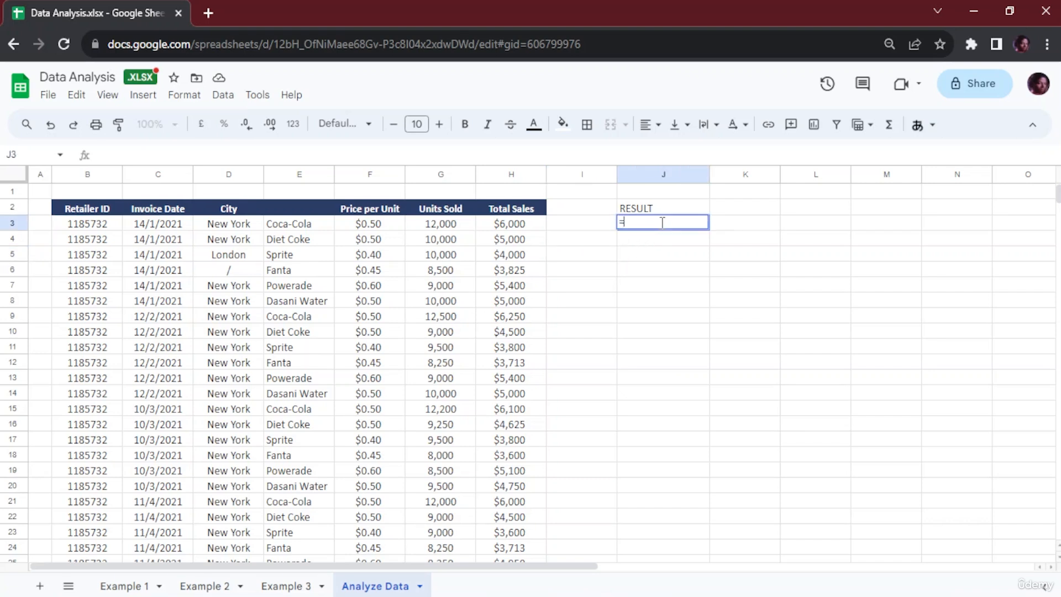
pyautogui.write('SUM(')
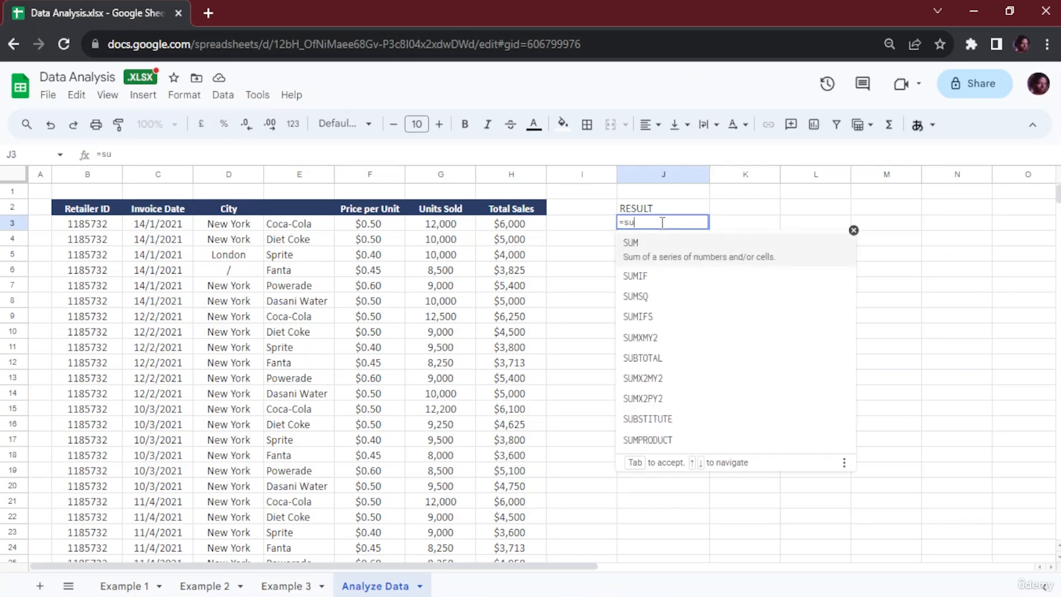
pyautogui.moveTo(500, 227); pyautogui.dragTo(508, 563)
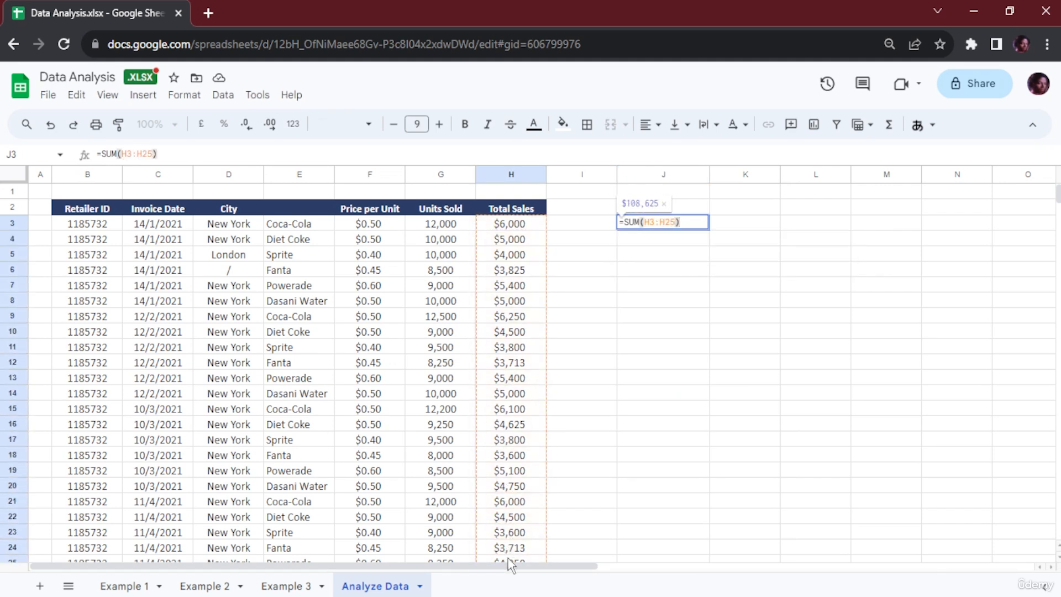
pyautogui.press('Return')
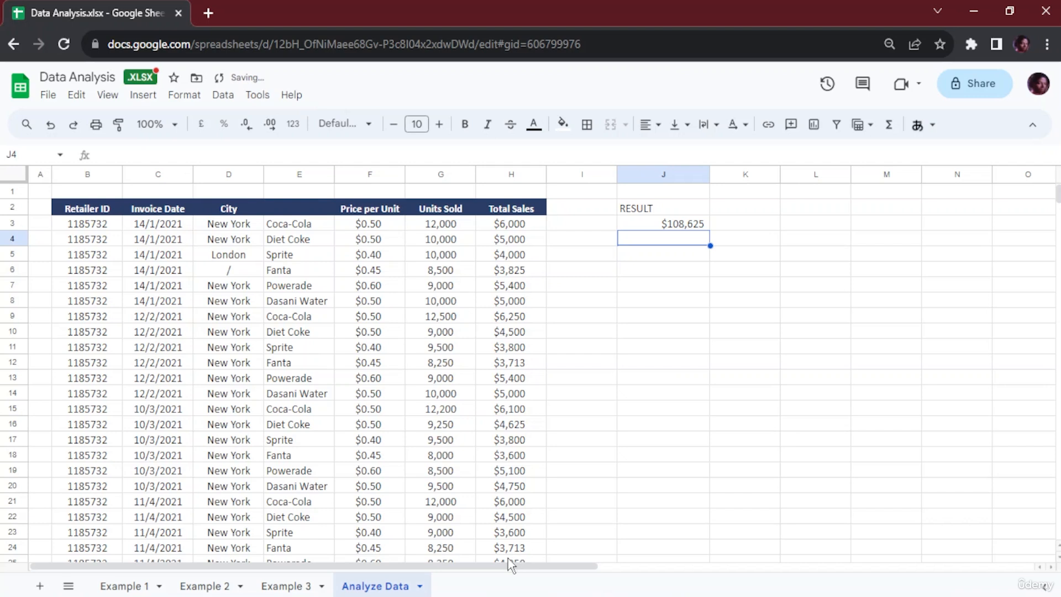
pyautogui.click(698, 227)
pyautogui.press('Delete')
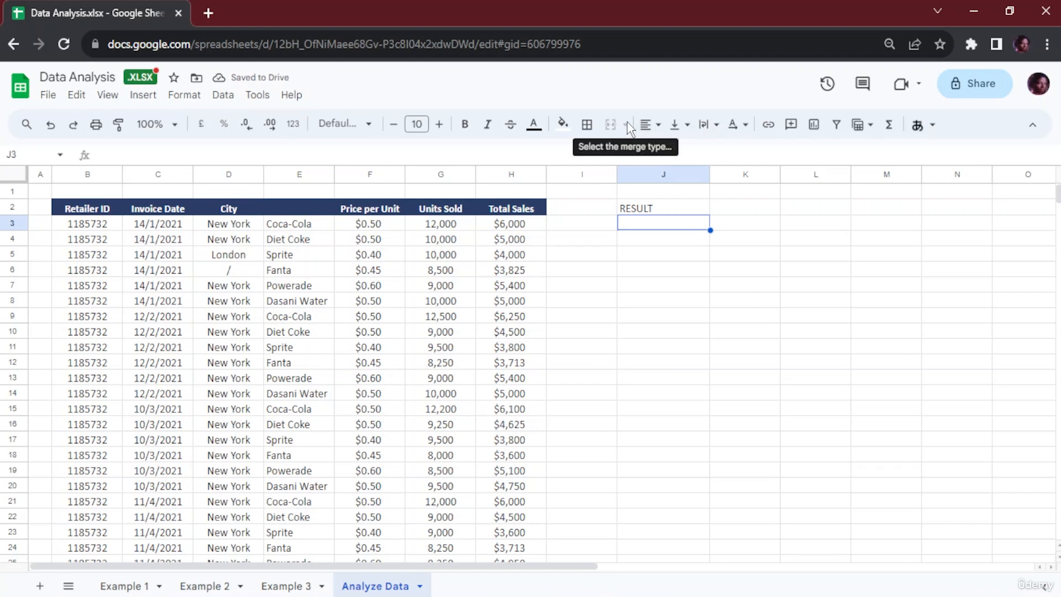
# Try a filter on the RESULT cells J2:J3 and undo it.
pyautogui.click(871, 126)
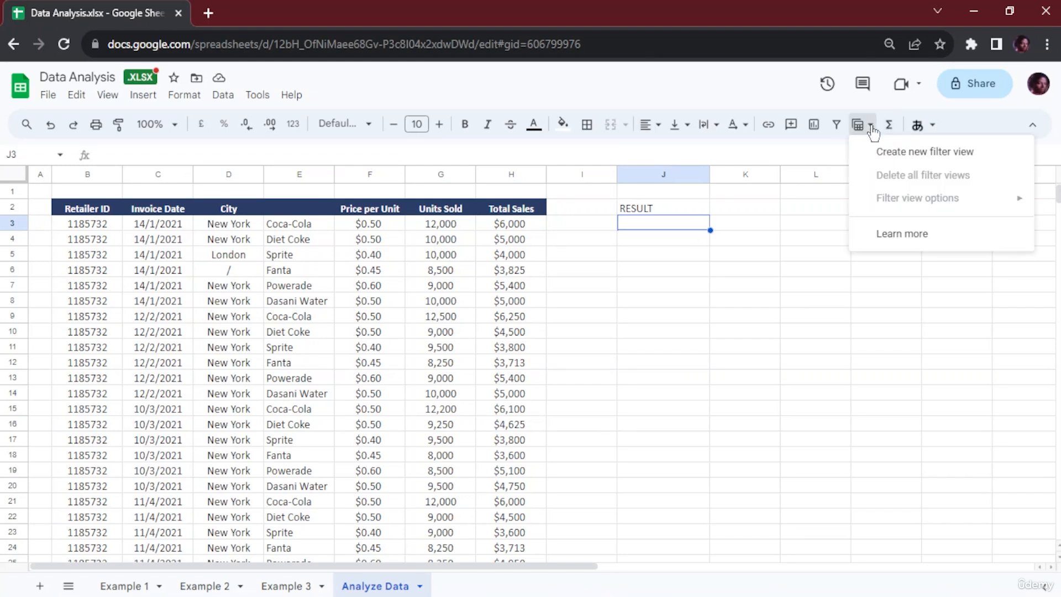
pyautogui.click(835, 125)
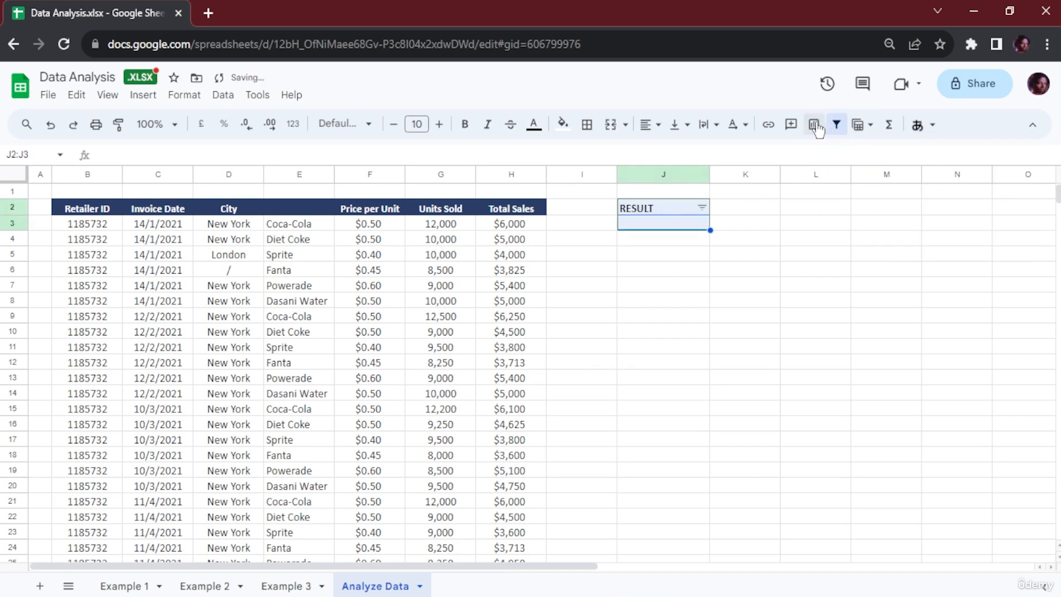
pyautogui.click(704, 239)
pyautogui.click(694, 226)
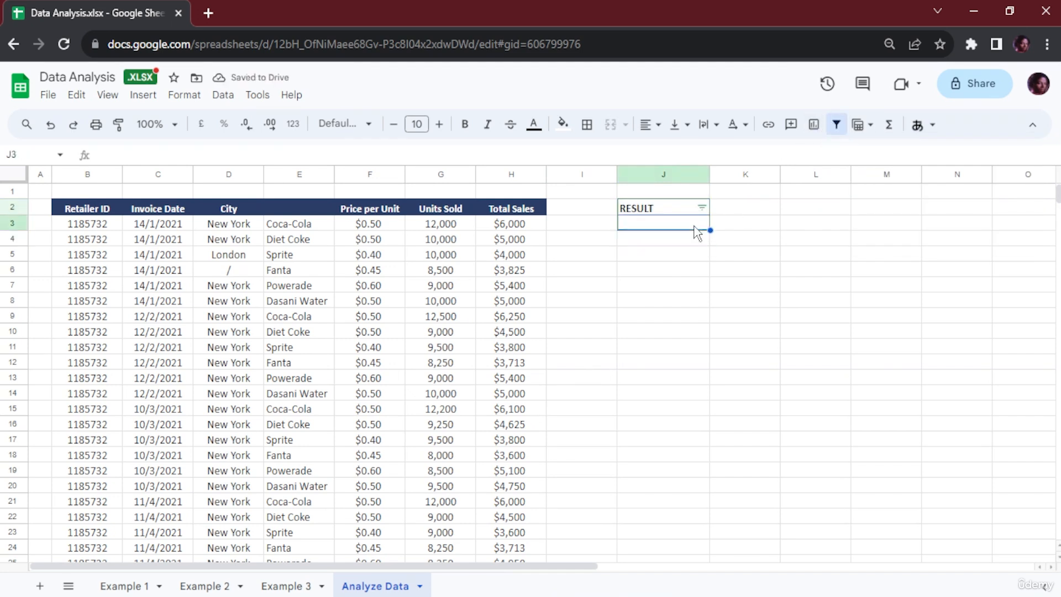
pyautogui.click(694, 211)
pyautogui.hotkey('ctrl', 'z')
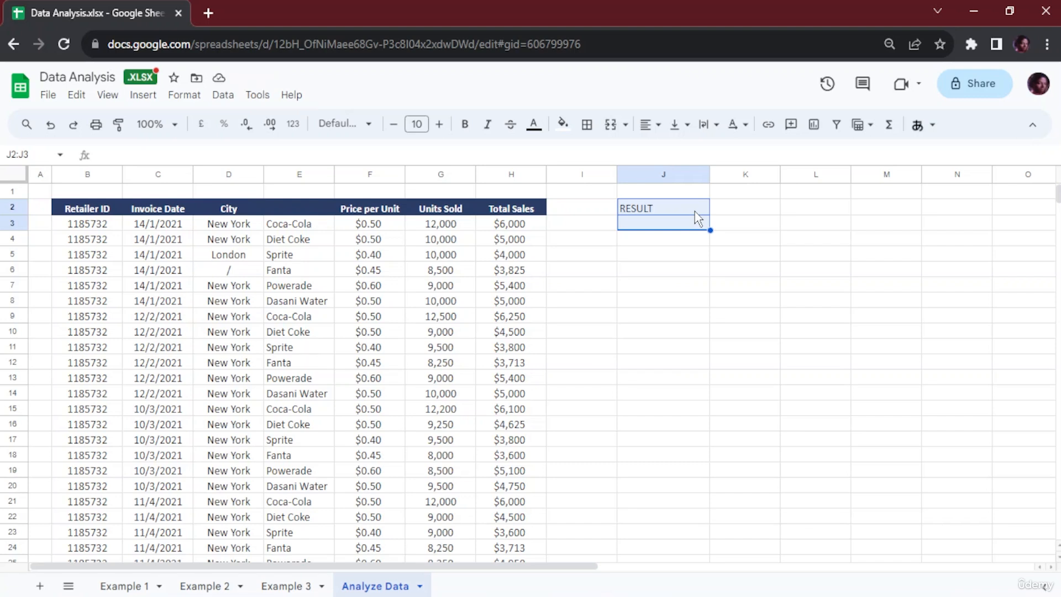
pyautogui.click(683, 212)
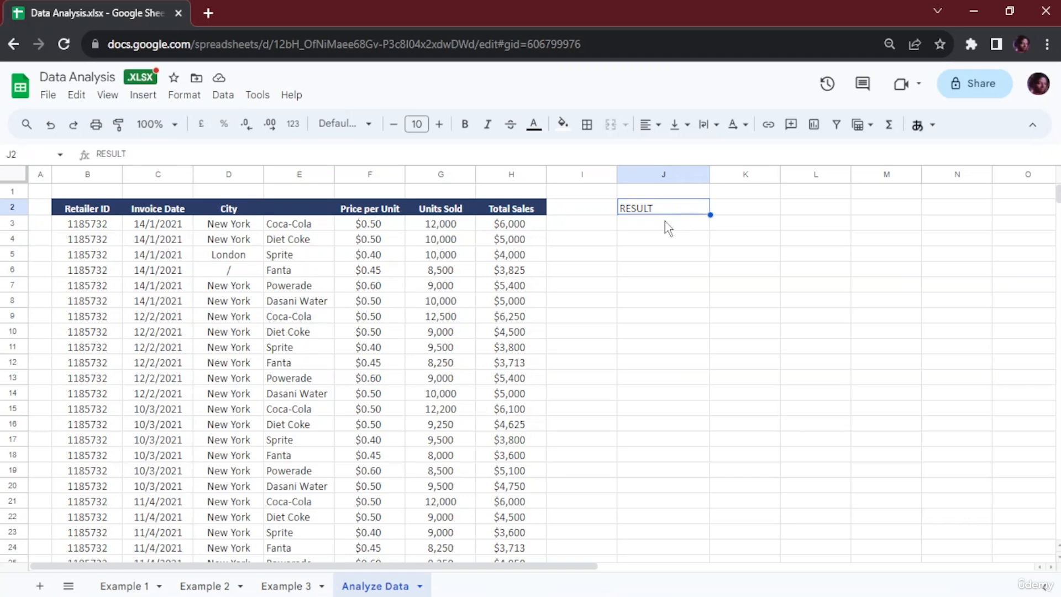
pyautogui.click(665, 220)
# Select all Total Sales values in H3:H251 and check the selection's summary statistics, choosing Sum as the displayed one.
pyautogui.click(522, 227)
pyautogui.scroll(-20, 522, 230)
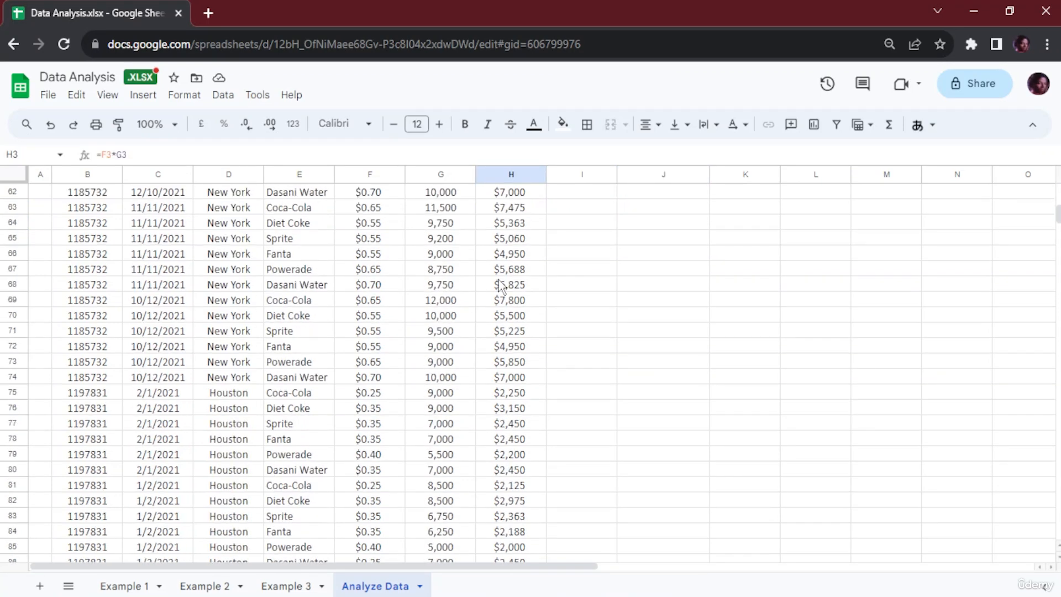
pyautogui.scroll(-20, 513, 474)
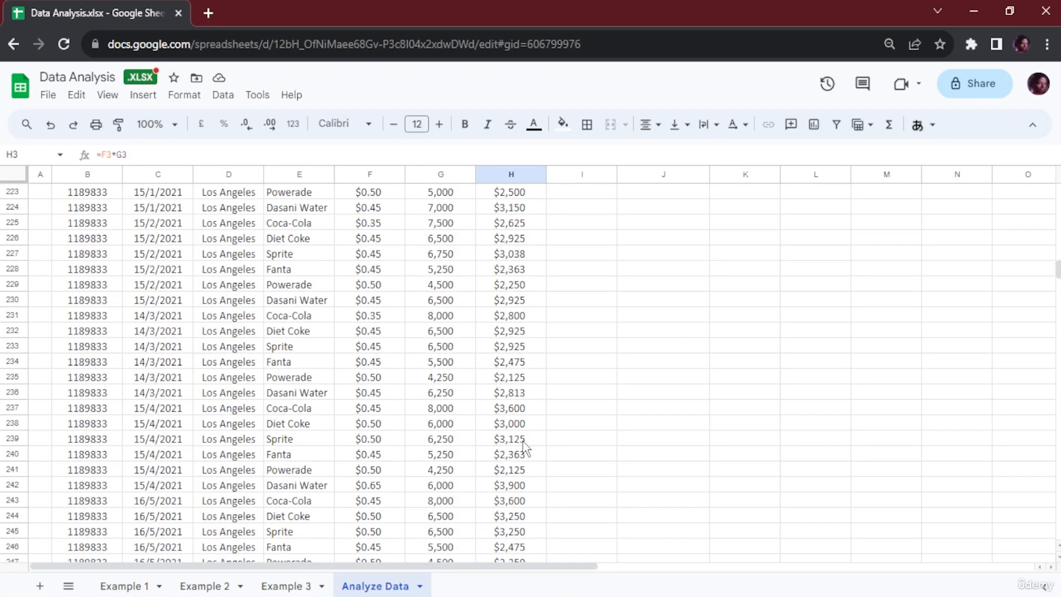
pyautogui.scroll(20, 520, 464)
pyautogui.scroll(20, 523, 446)
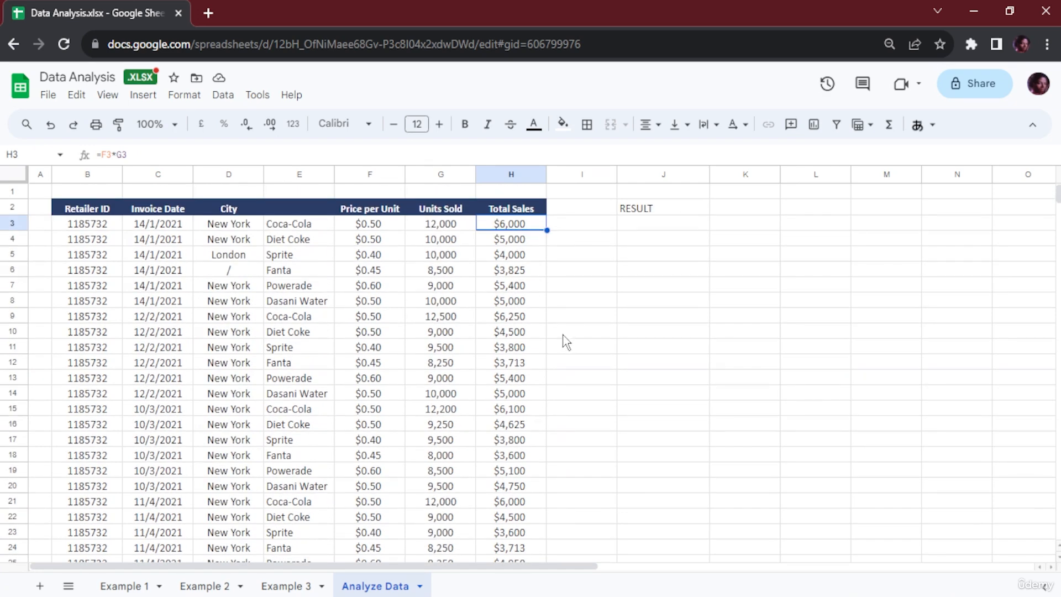
pyautogui.hotkey('ctrl', 'shift', 'Down')
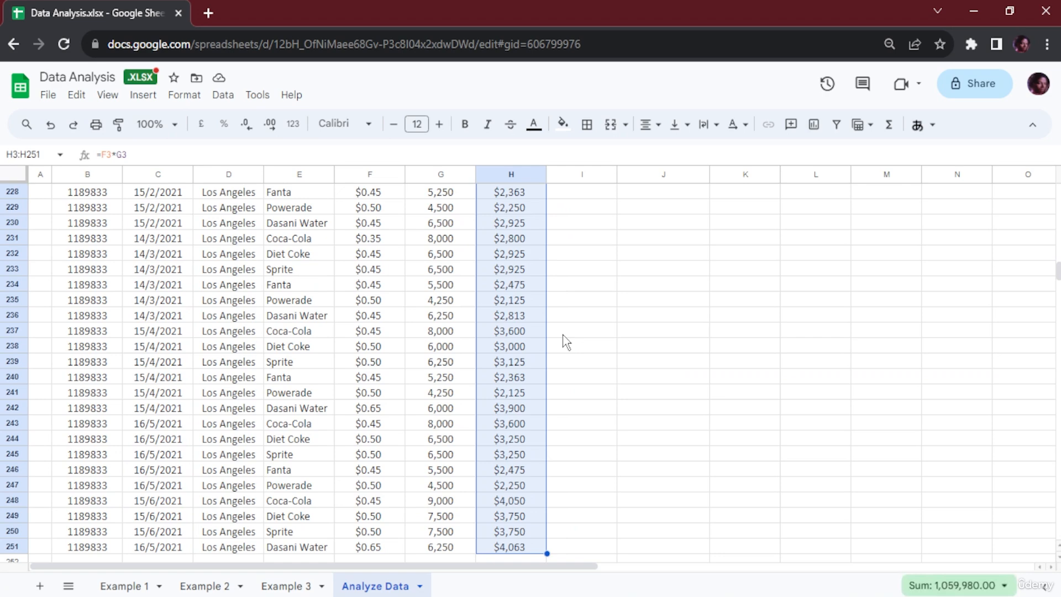
pyautogui.scroll(-1, 367, 379)
pyautogui.scroll(9, 426, 379)
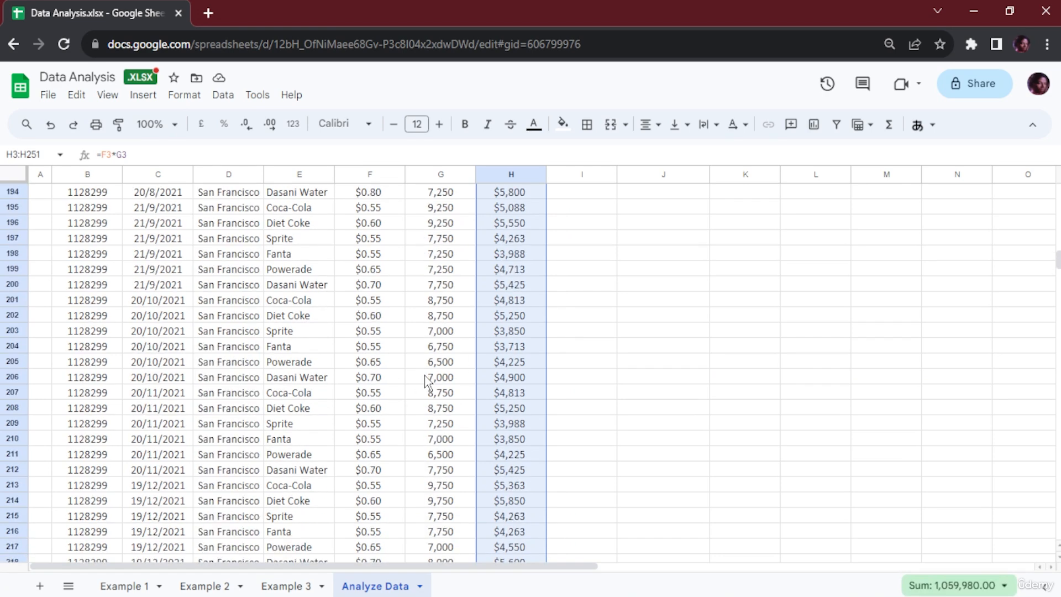
pyautogui.scroll(-8, 426, 381)
pyautogui.click(1000, 587)
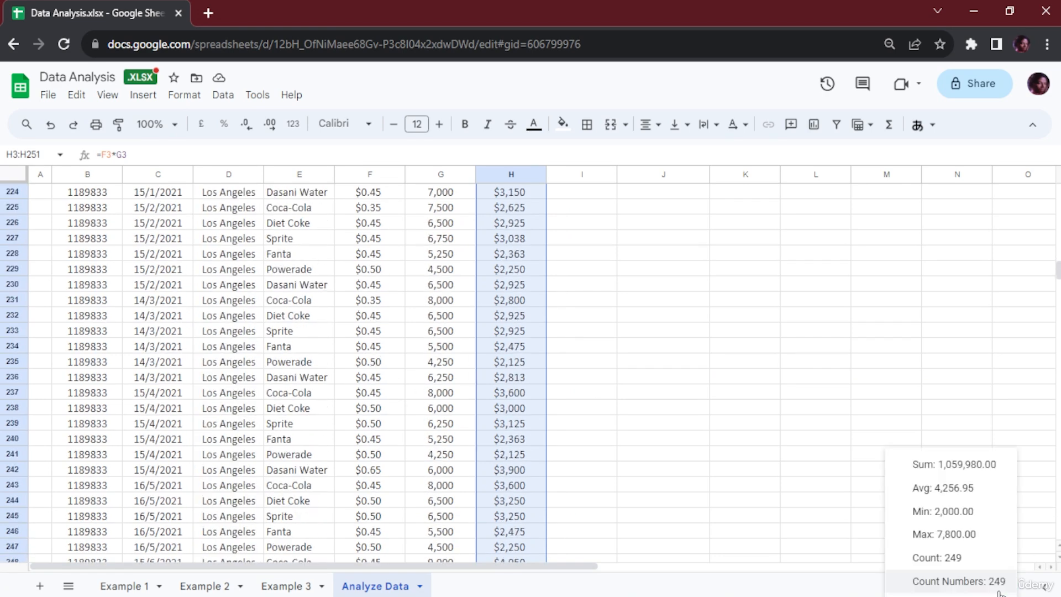
pyautogui.click(961, 475)
# Total the Total Sales column with =SUM(H3:H251) in H252, and clear that cell again.
pyautogui.scroll(-3, 535, 440)
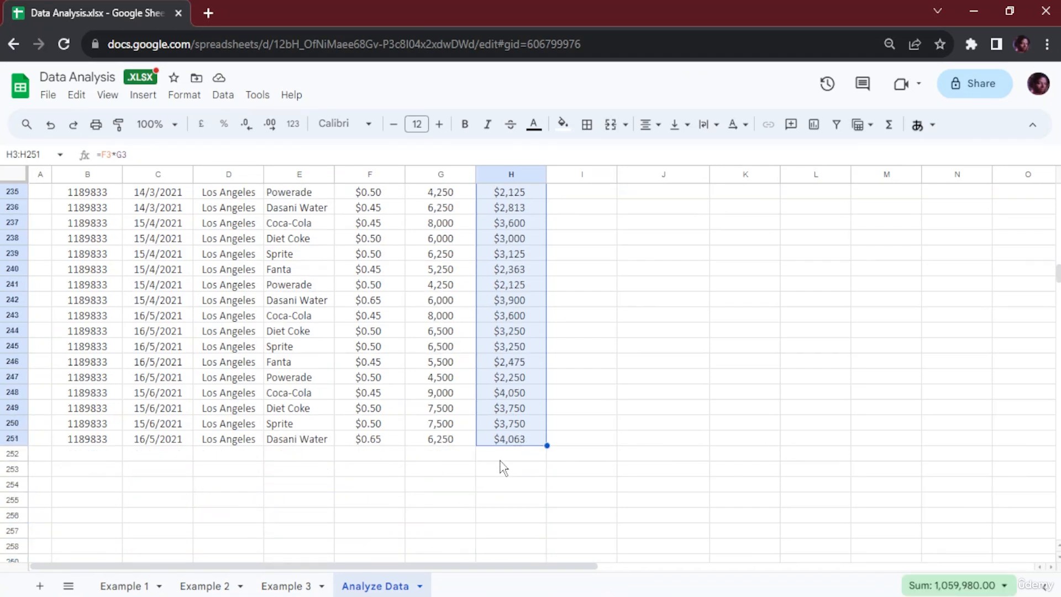
pyautogui.click(500, 456)
pyautogui.write('=')
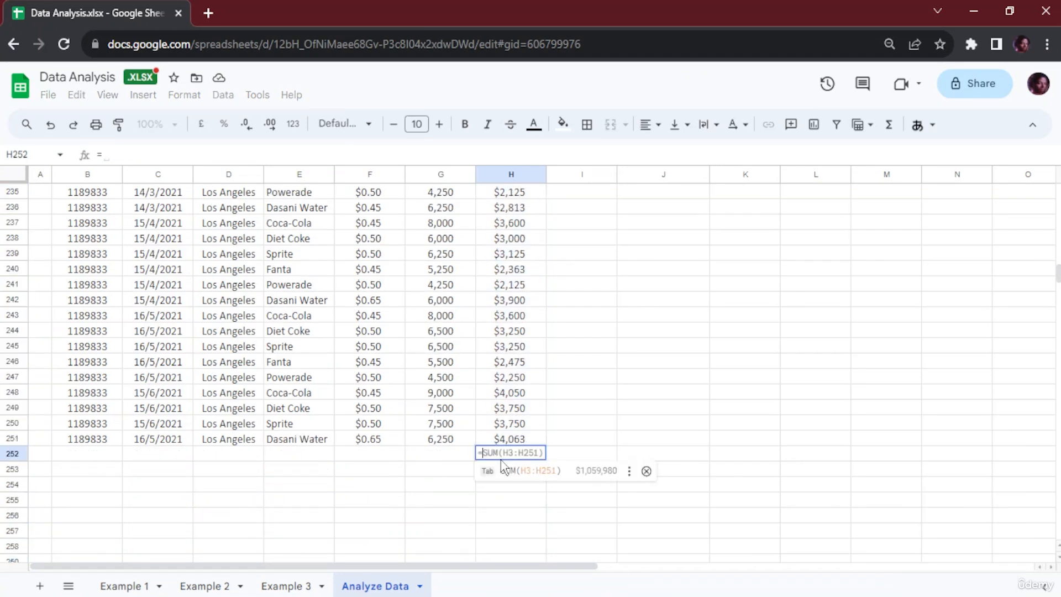
pyautogui.write('sum')
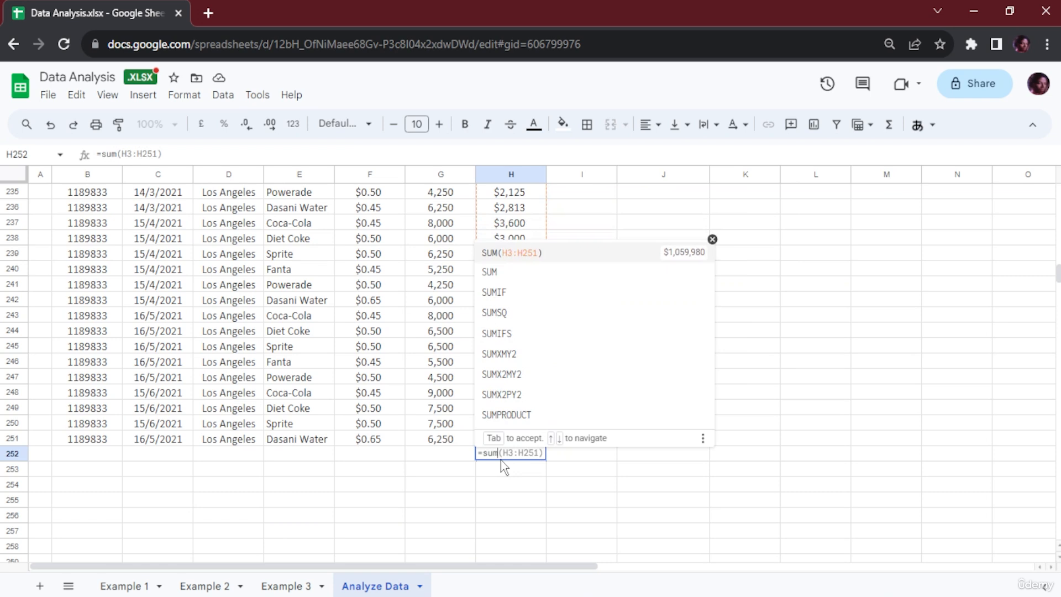
pyautogui.click(541, 260)
pyautogui.scroll(12, 555, 535)
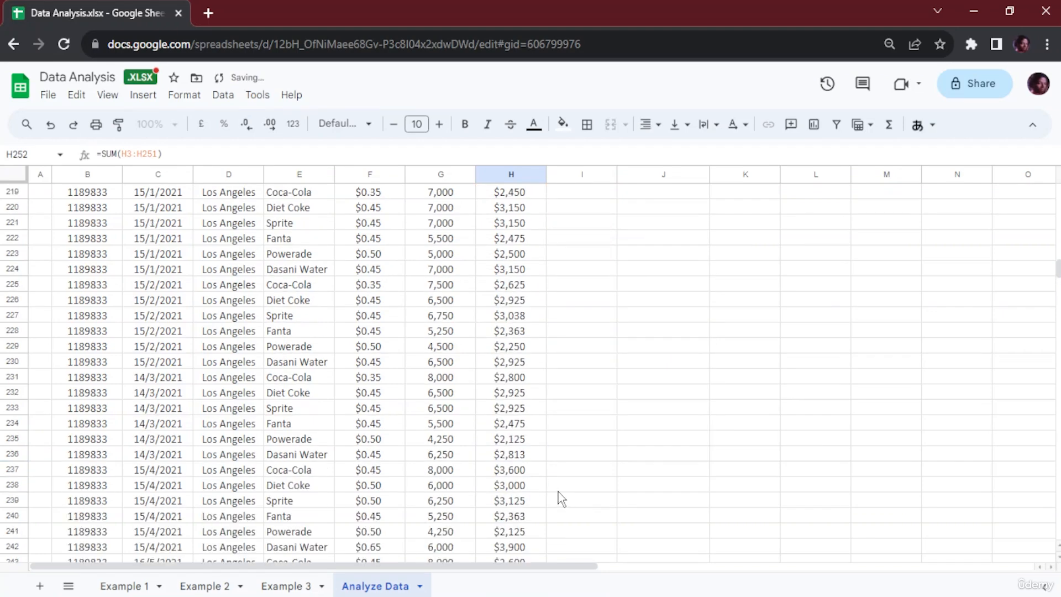
pyautogui.scroll(-15, 554, 440)
pyautogui.scroll(6, 547, 417)
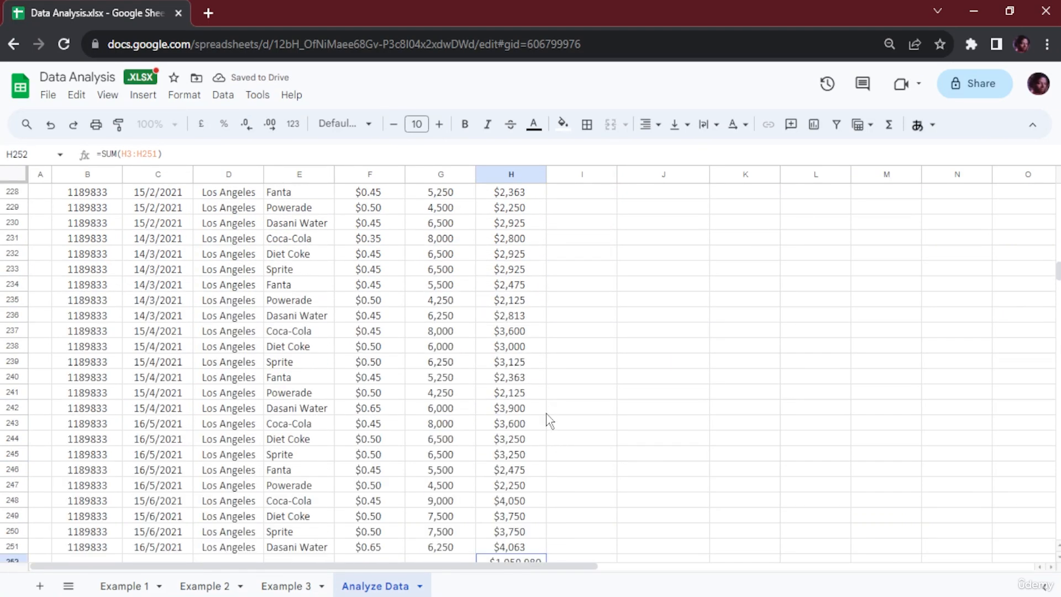
pyautogui.scroll(-4, 545, 421)
pyautogui.click(518, 392)
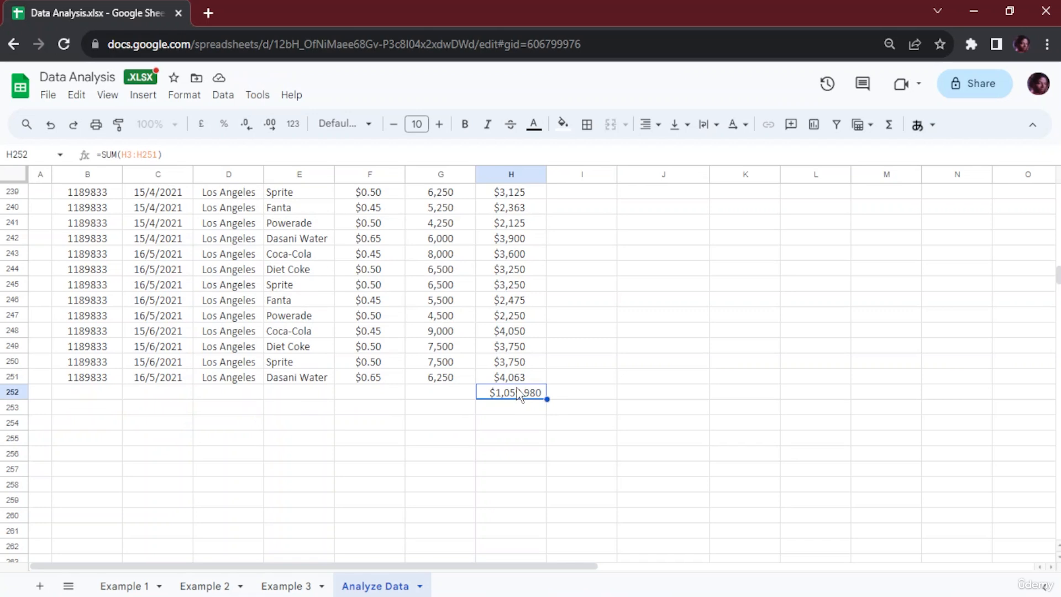
pyautogui.press('Delete')
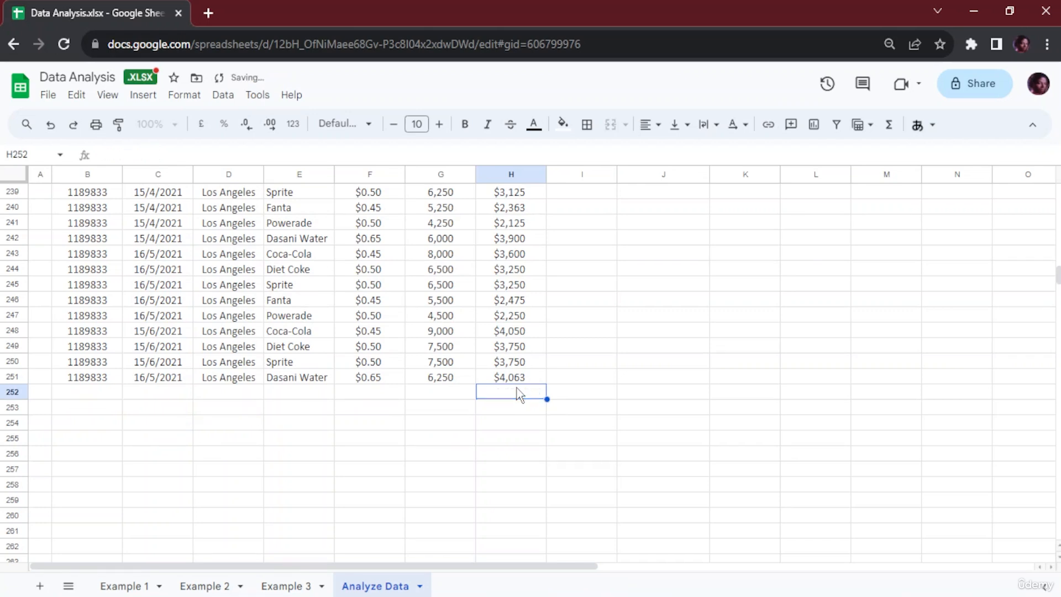
# Total the Units Sold column with =SUM(G3:G251) in G252, and clear that cell again.
pyautogui.click(435, 393)
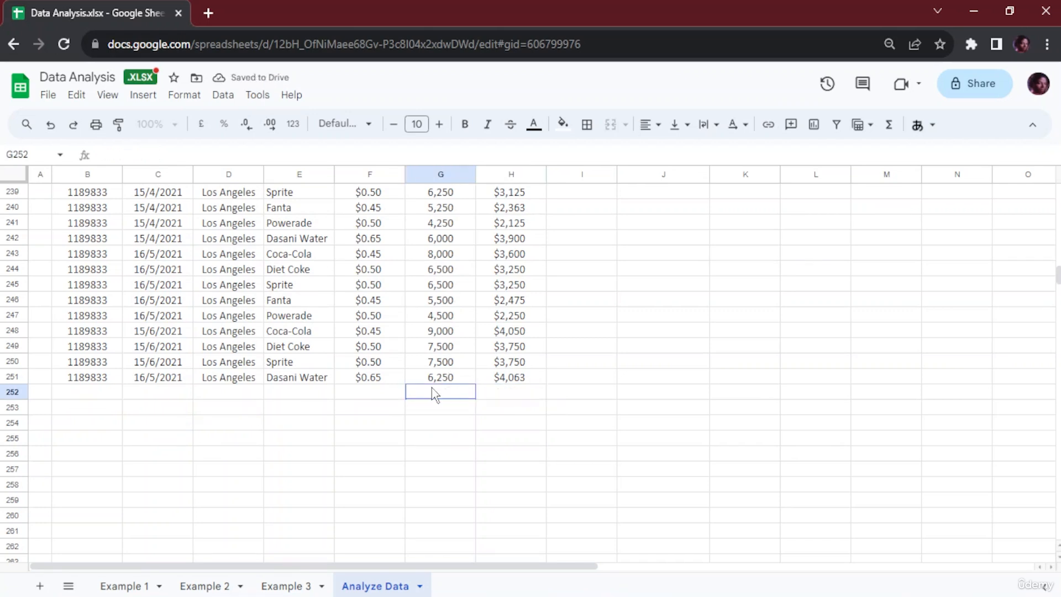
pyautogui.write('=sum')
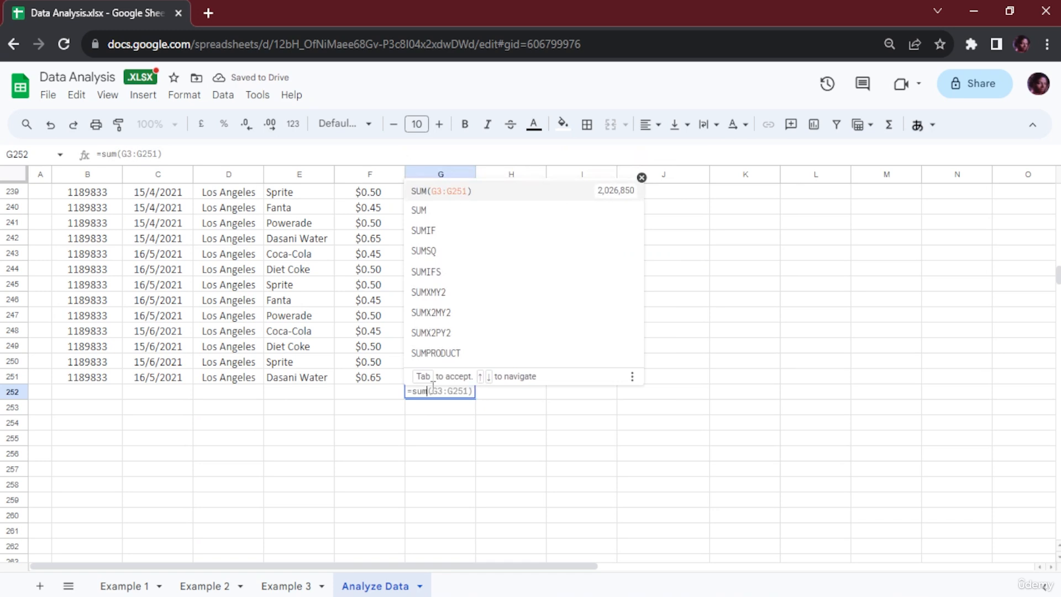
pyautogui.click(503, 194)
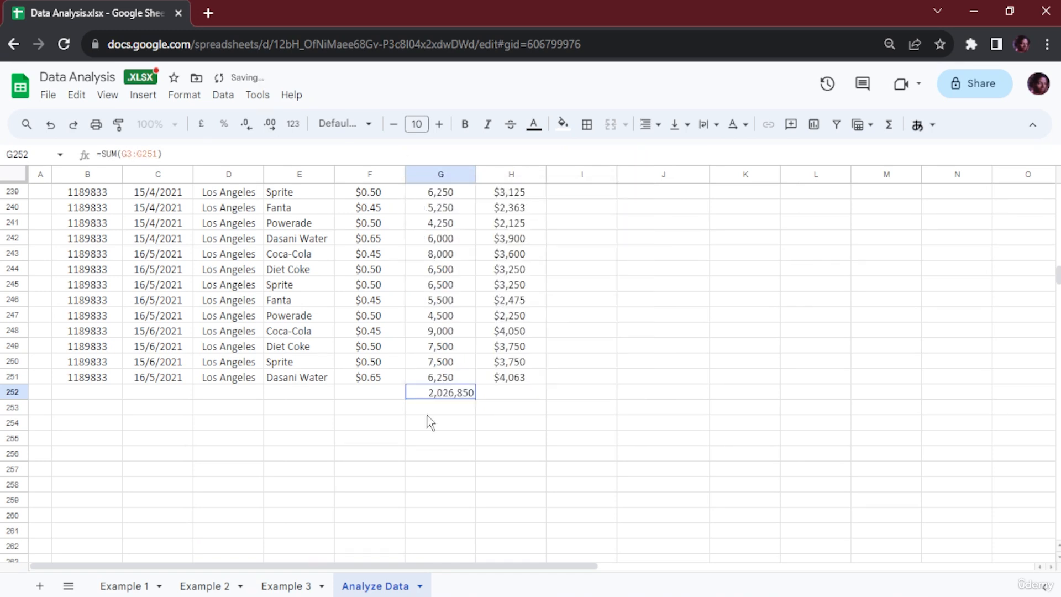
pyautogui.scroll(6, 534, 423)
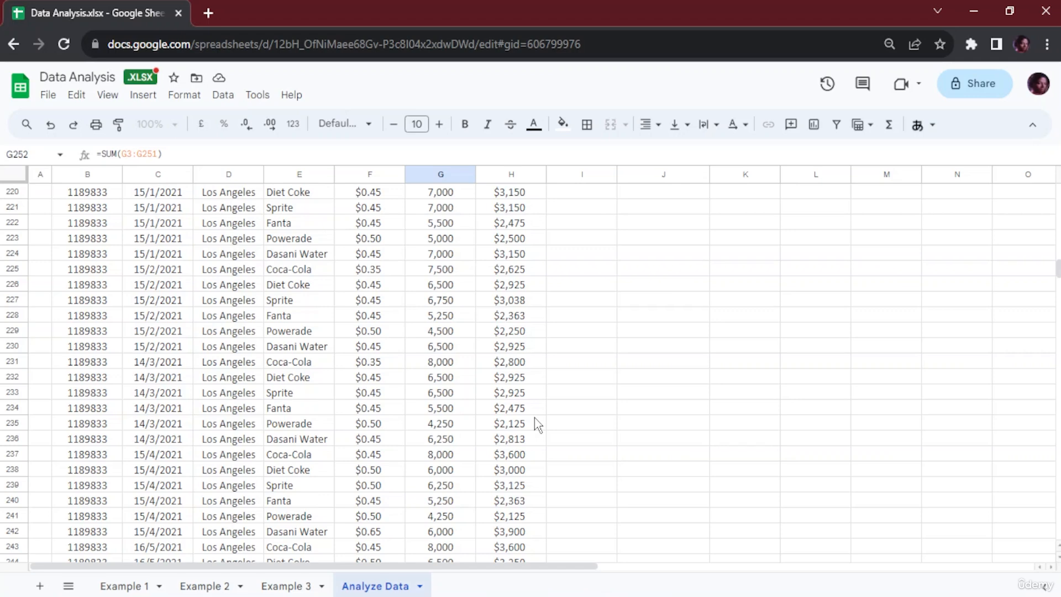
pyautogui.scroll(5, 497, 397)
pyautogui.scroll(-15, 491, 315)
pyautogui.scroll(10, 481, 332)
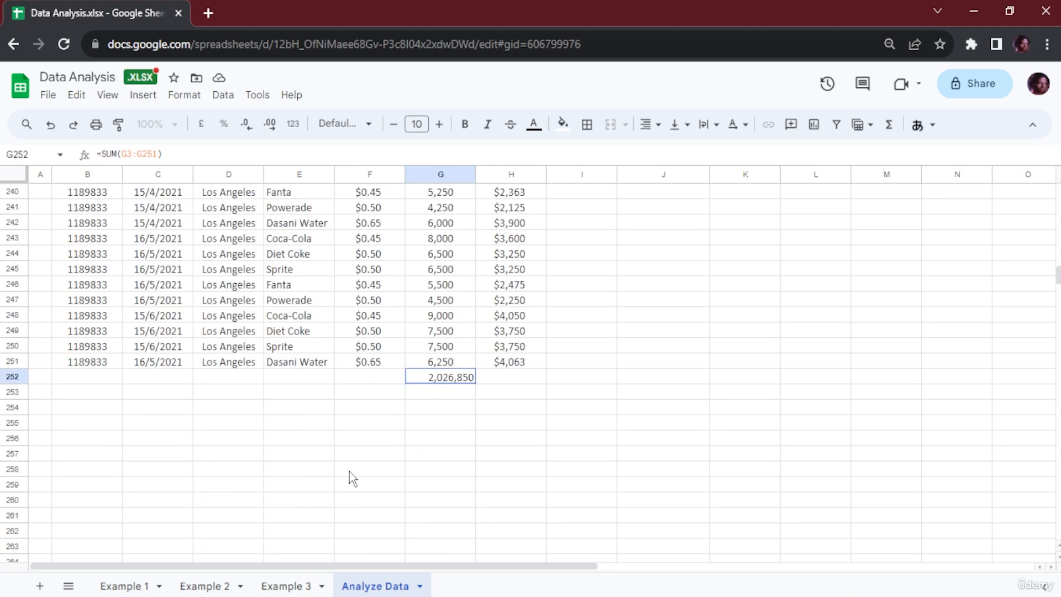
pyautogui.press('Delete')
# Count the numeric Total Sales values with =COUNT(H3:H251) in J3, under the RESULT heading.
pyautogui.scroll(20, 421, 405)
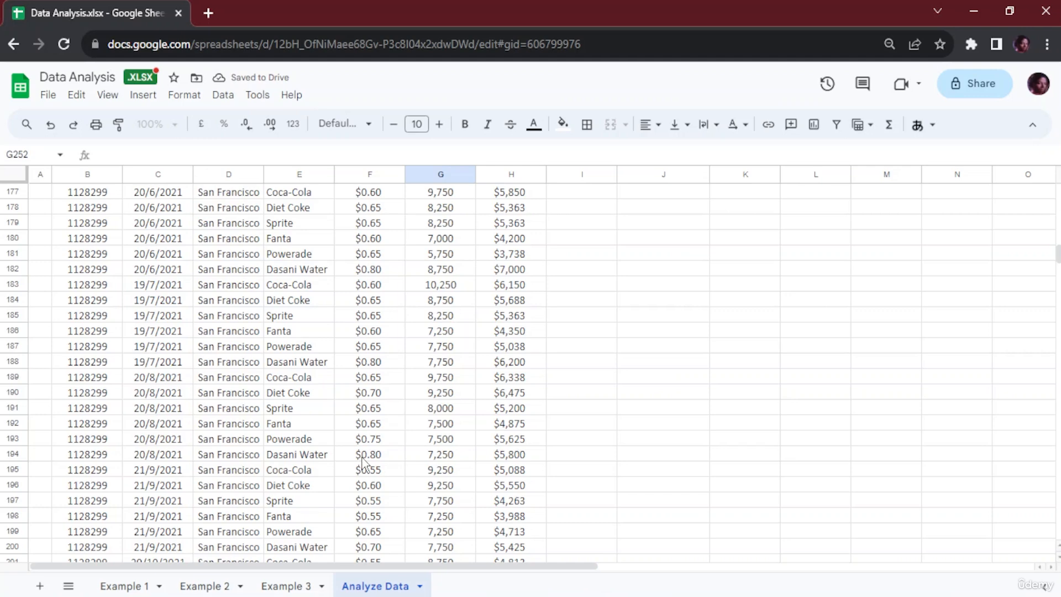
pyautogui.scroll(20, 353, 301)
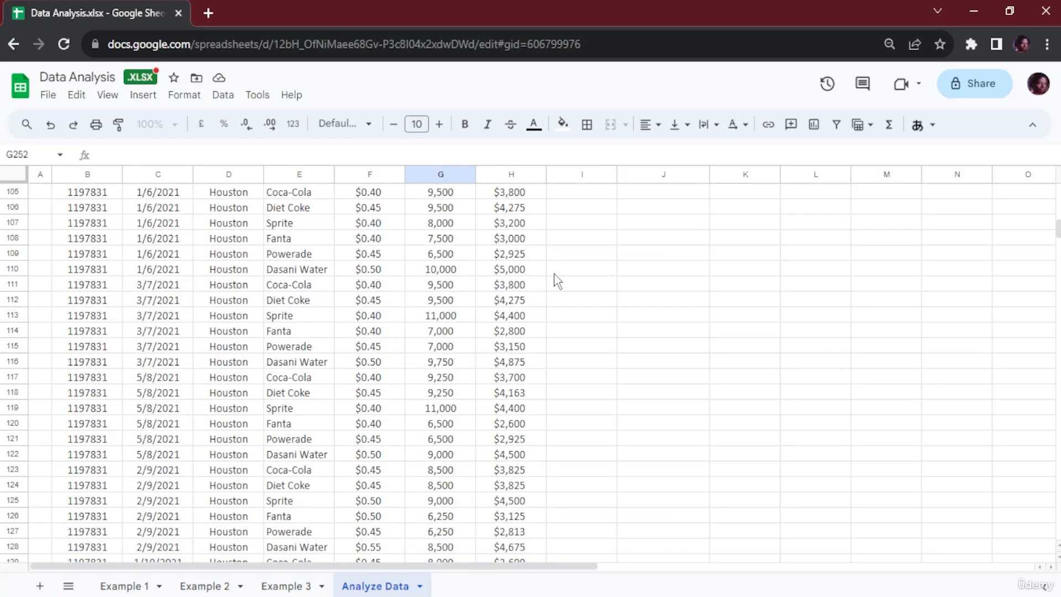
pyautogui.scroll(17, 557, 281)
pyautogui.click(566, 277)
pyautogui.scroll(18, 566, 276)
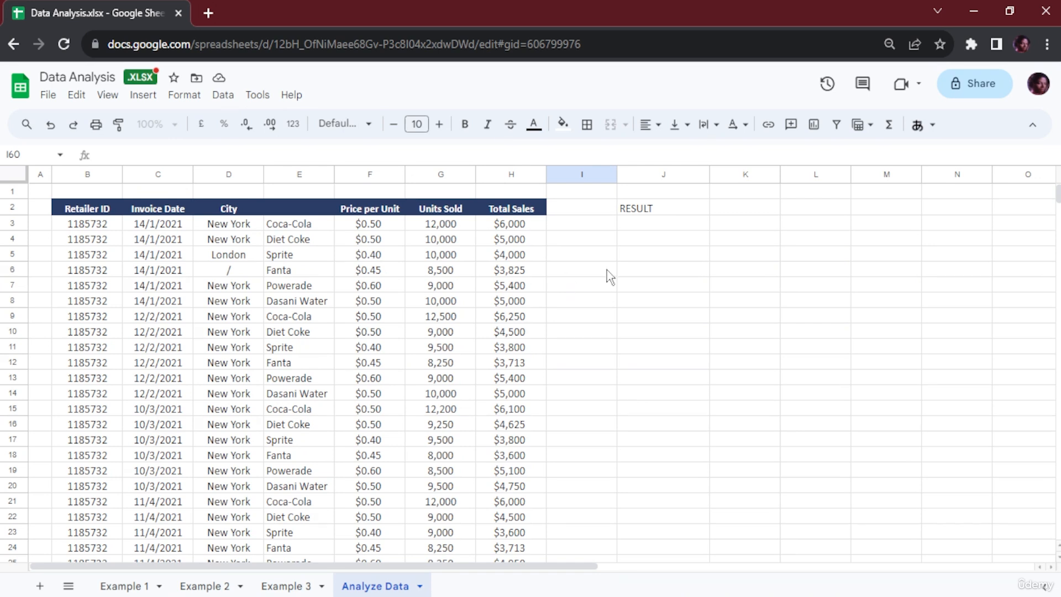
pyautogui.click(647, 230)
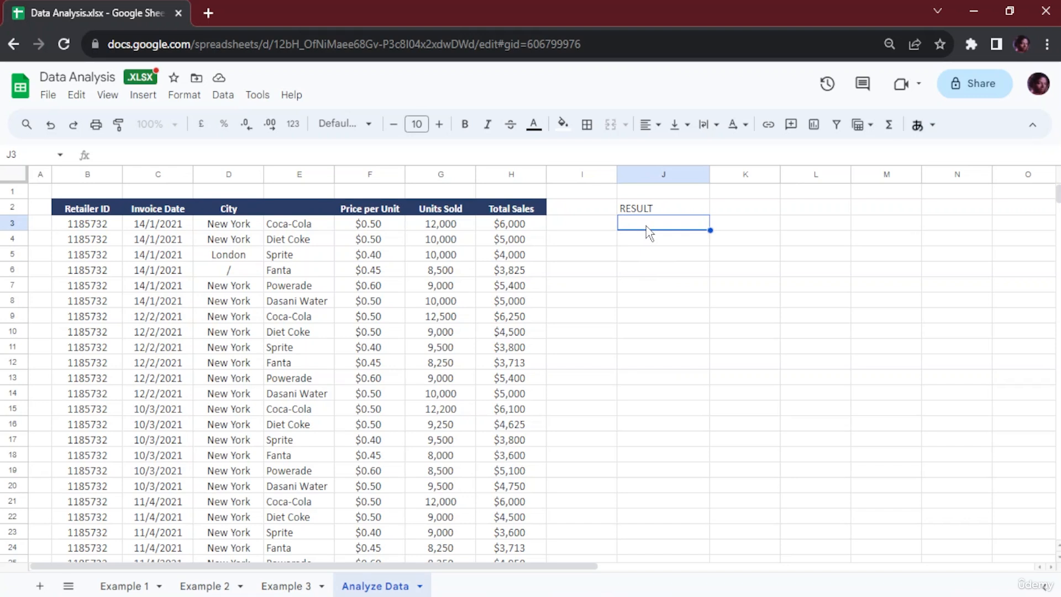
pyautogui.write('=count')
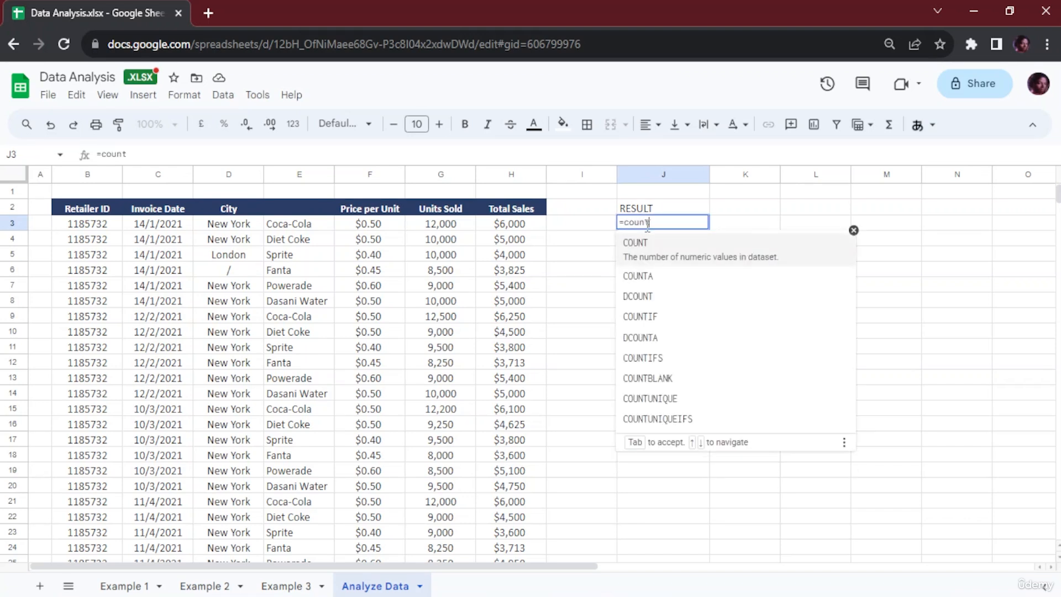
pyautogui.press('Tab')
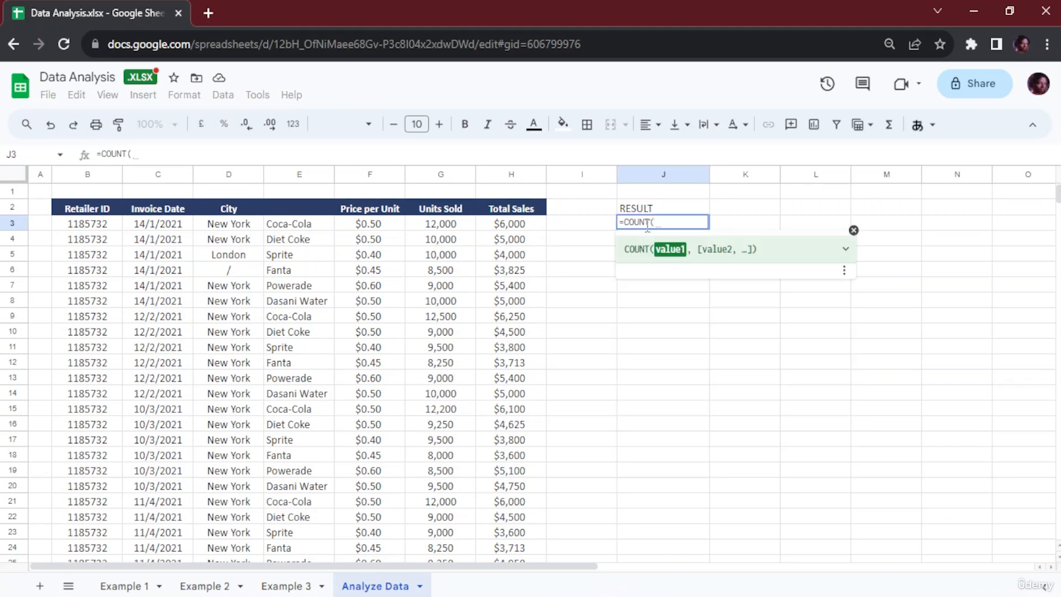
pyautogui.click(517, 225)
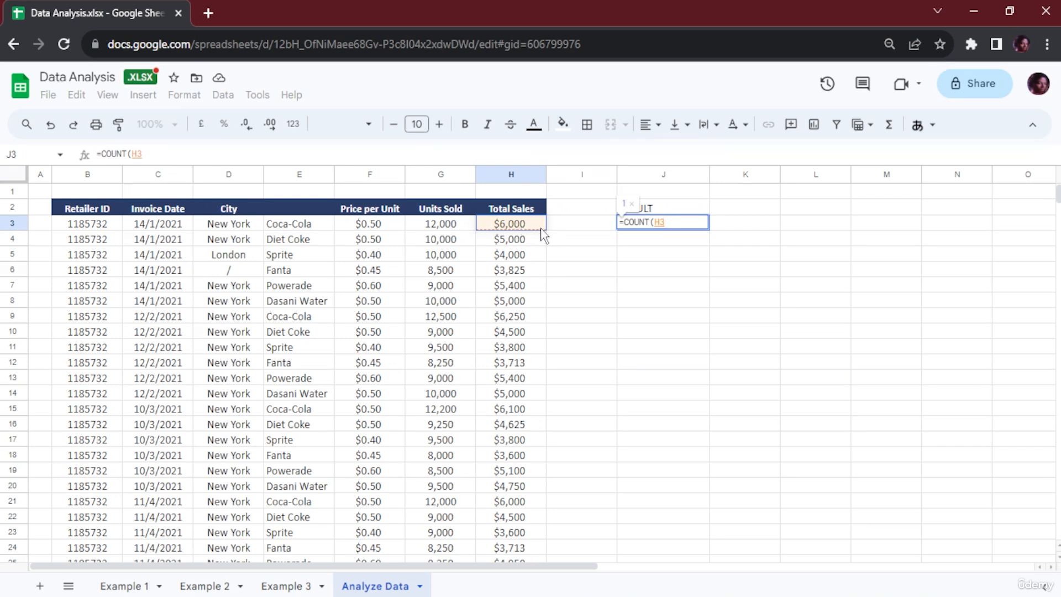
pyautogui.hotkey('ctrl', 'shift', 'Down')
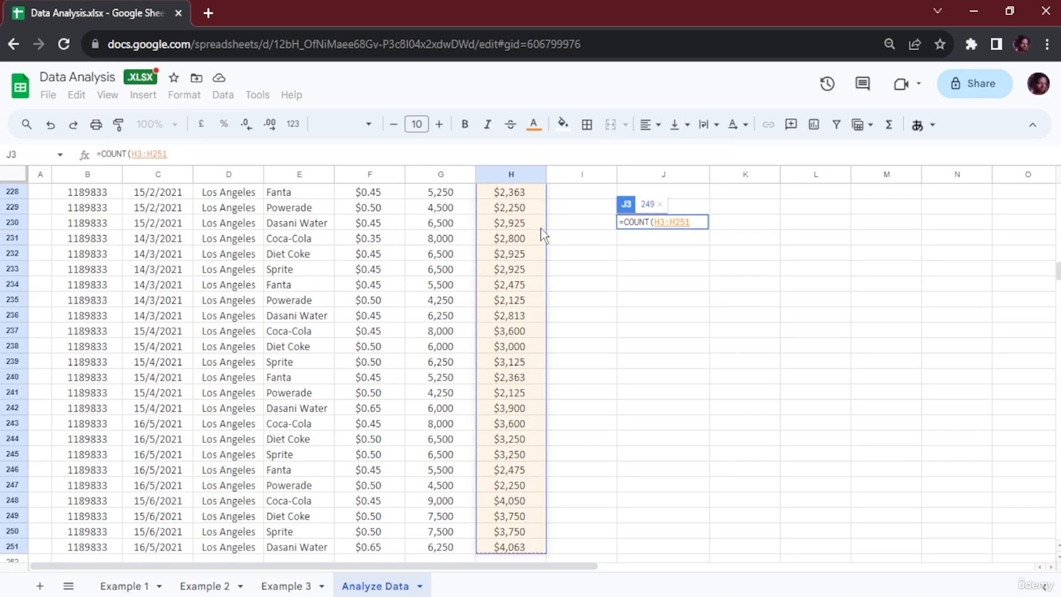
pyautogui.write(')')
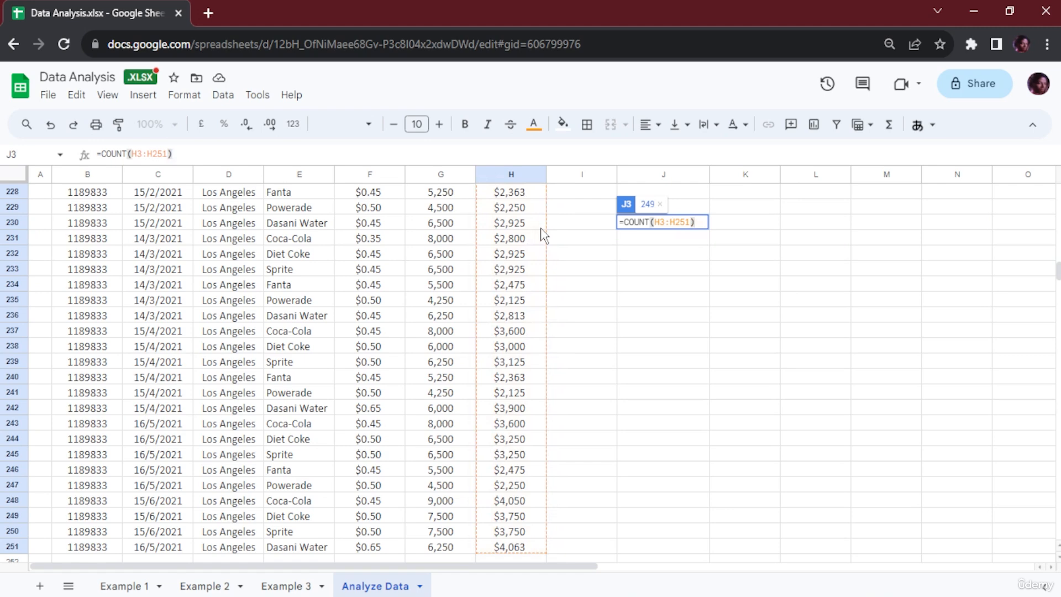
pyautogui.press('Return')
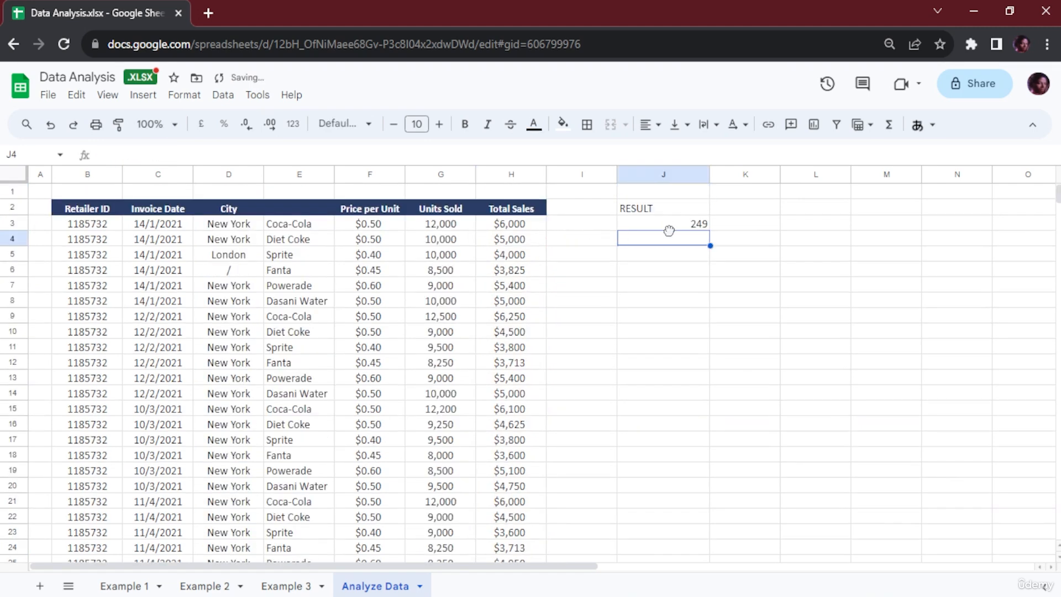
pyautogui.click(697, 225)
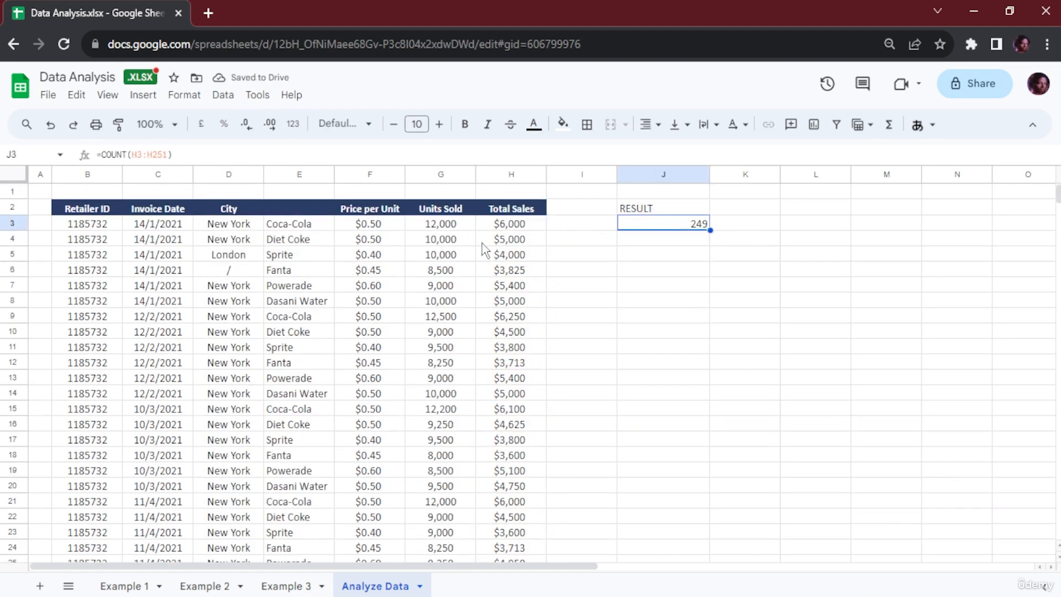
# Clear the Total Sales cells H10, H20 and H22 to test how the count in J3 responds.
pyautogui.click(520, 335)
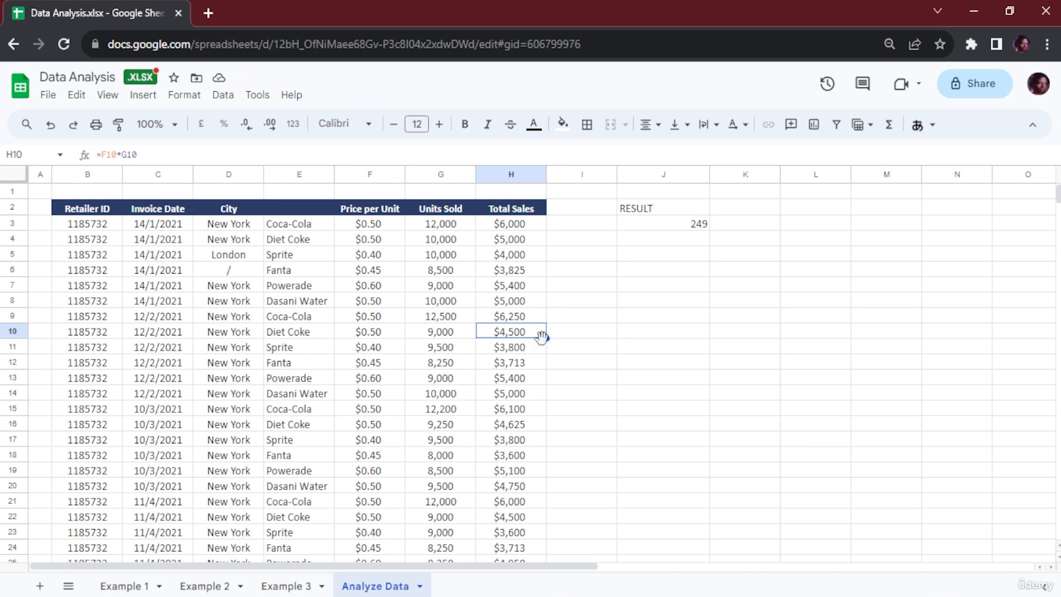
pyautogui.press('Delete')
pyautogui.click(508, 487)
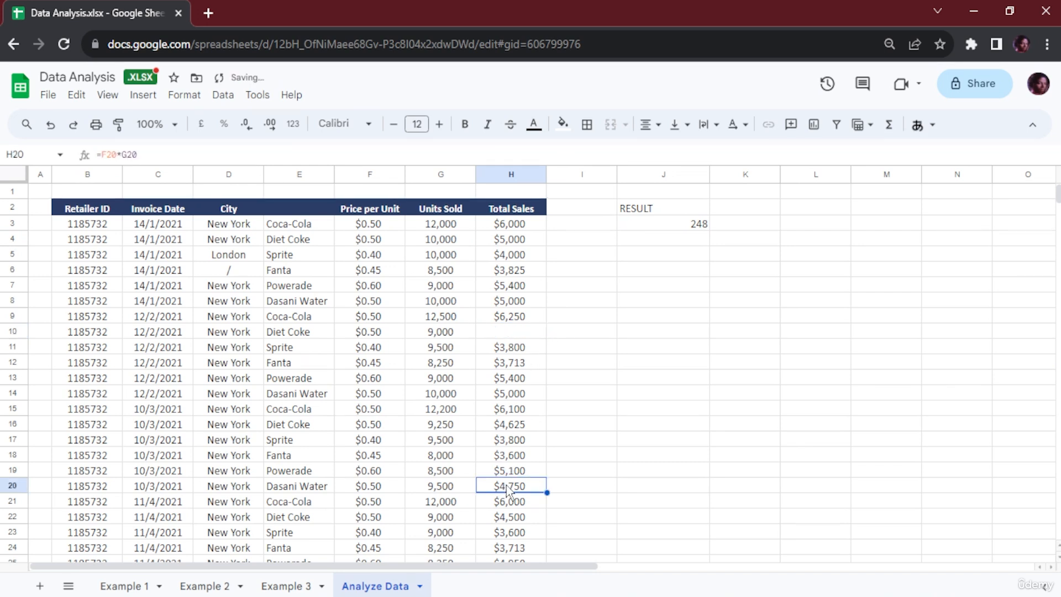
pyautogui.press('Delete')
pyautogui.click(518, 517)
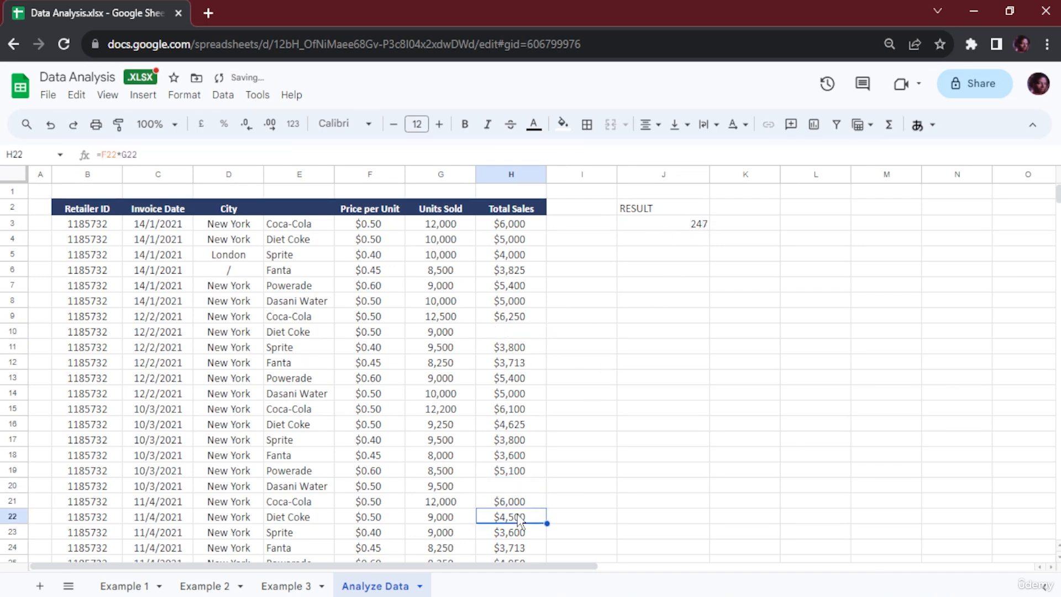
pyautogui.press('Delete')
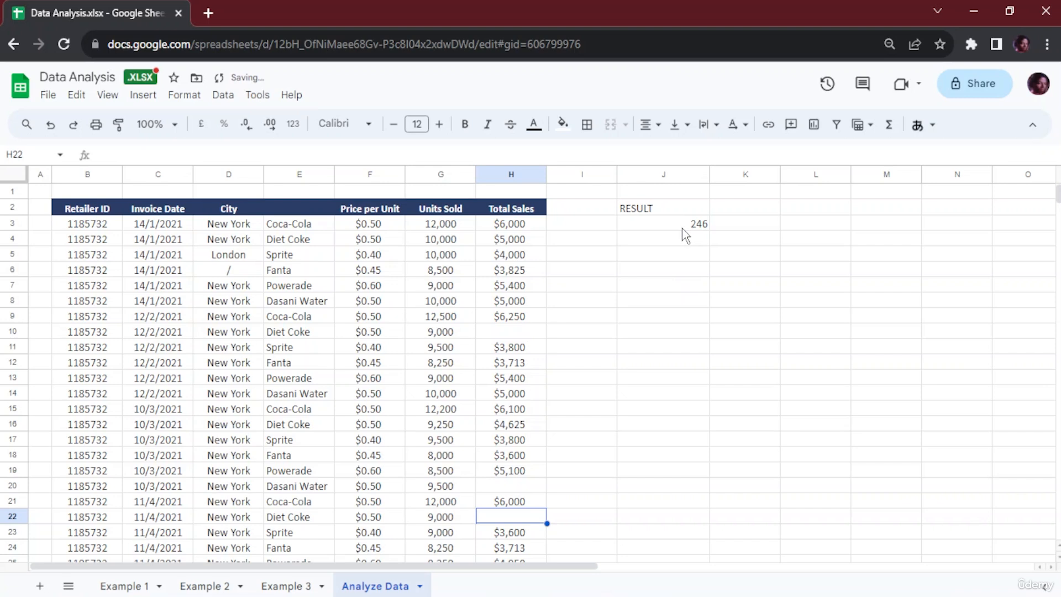
# Undo the three deletions in the Total Sales column and select the count in J3.
pyautogui.hotkey('ctrl', 'z')
pyautogui.hotkey('ctrl', 'z')
pyautogui.hotkey('ctrl', 'z')
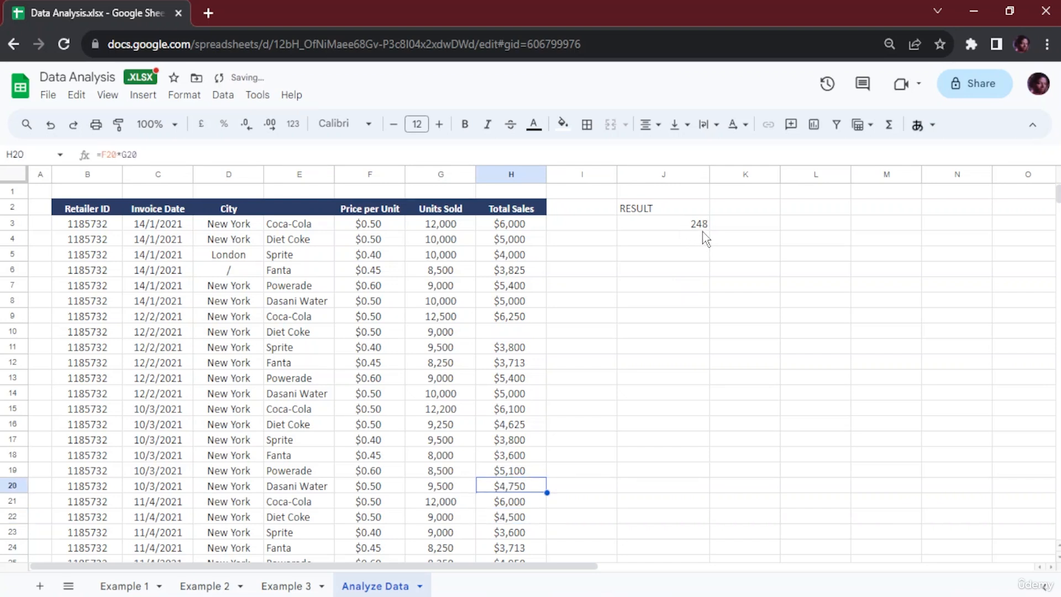
pyautogui.click(679, 224)
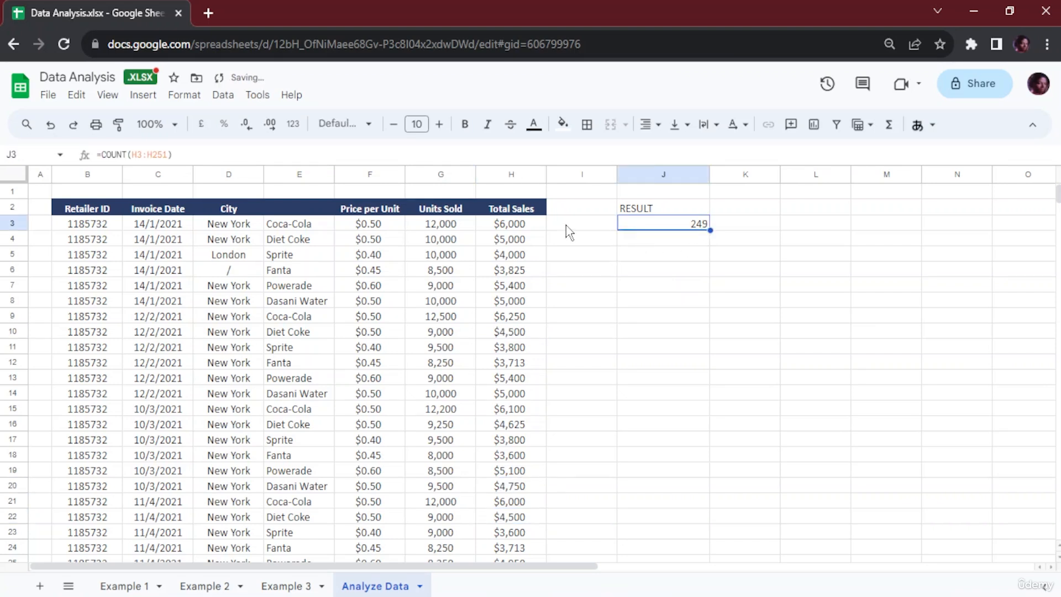
# Count the empty cells' range in column M with =COUNT(M3:M1000) in I3.
pyautogui.click(581, 228)
pyautogui.write('=')
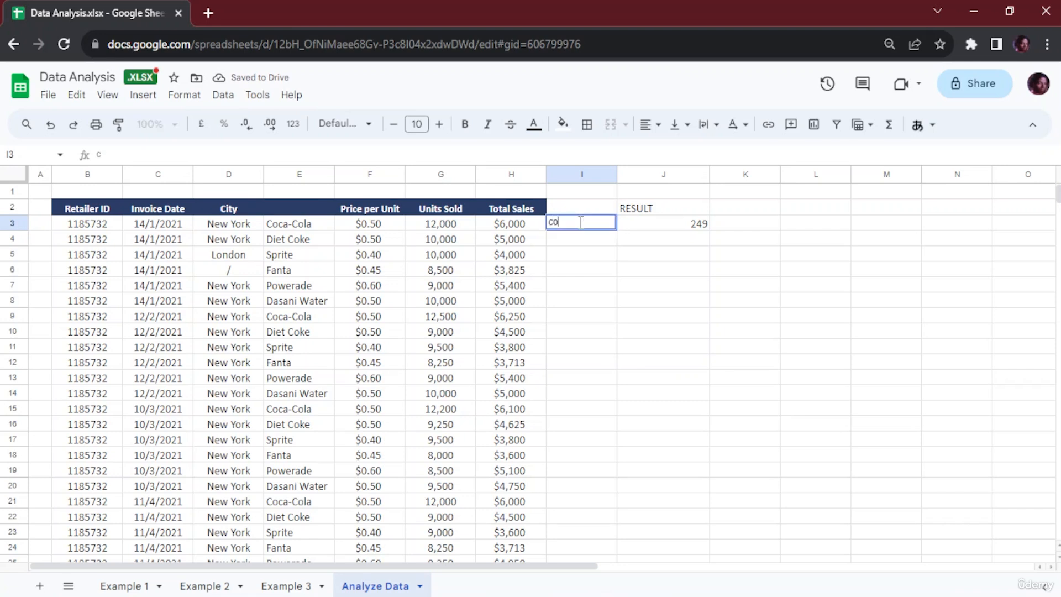
pyautogui.write('count(')
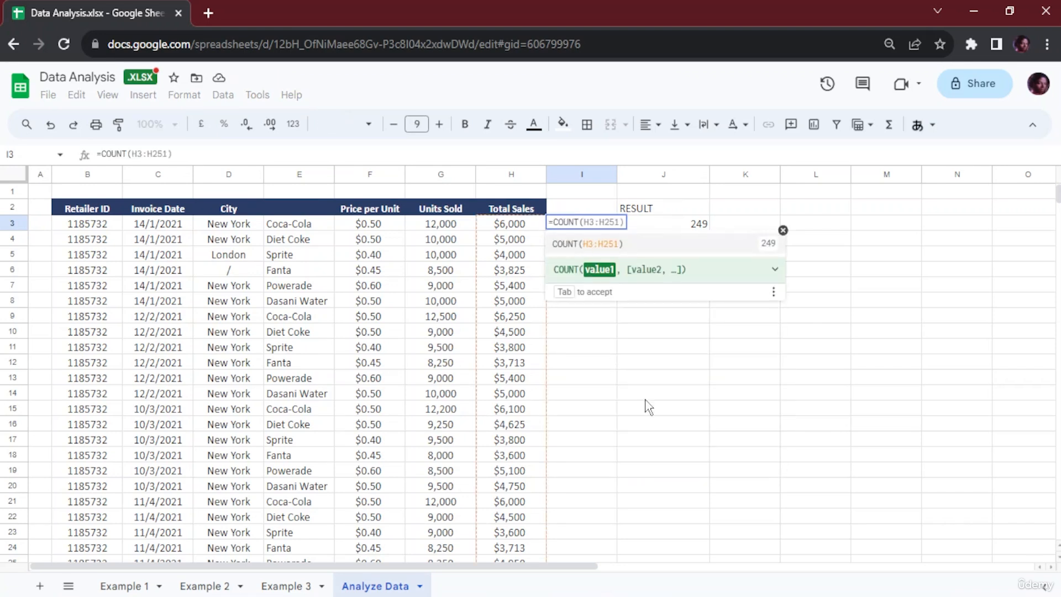
pyautogui.click(881, 226)
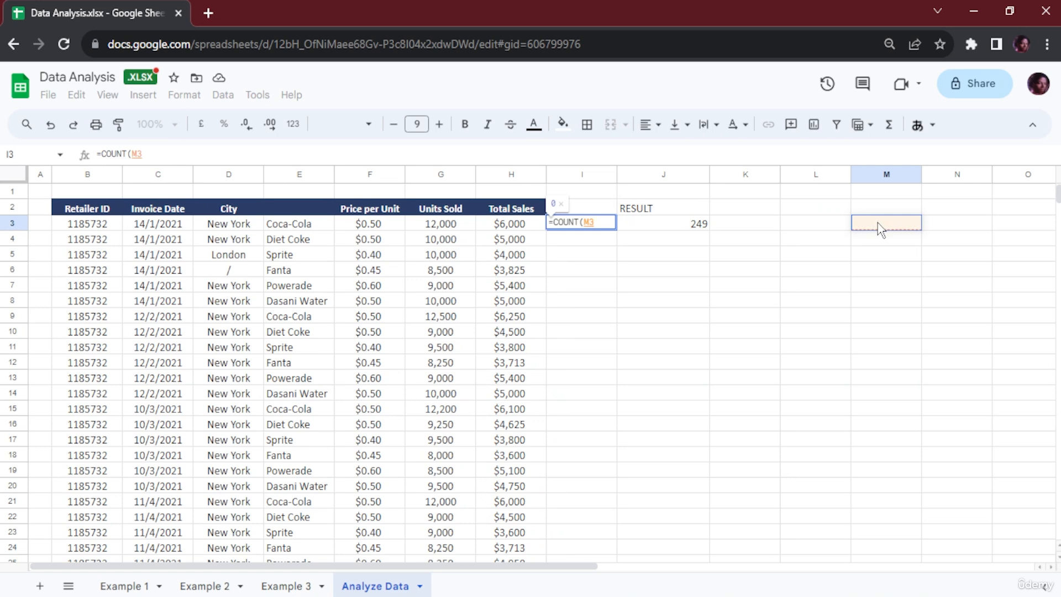
pyautogui.hotkey('ctrl', 'shift', 'Down')
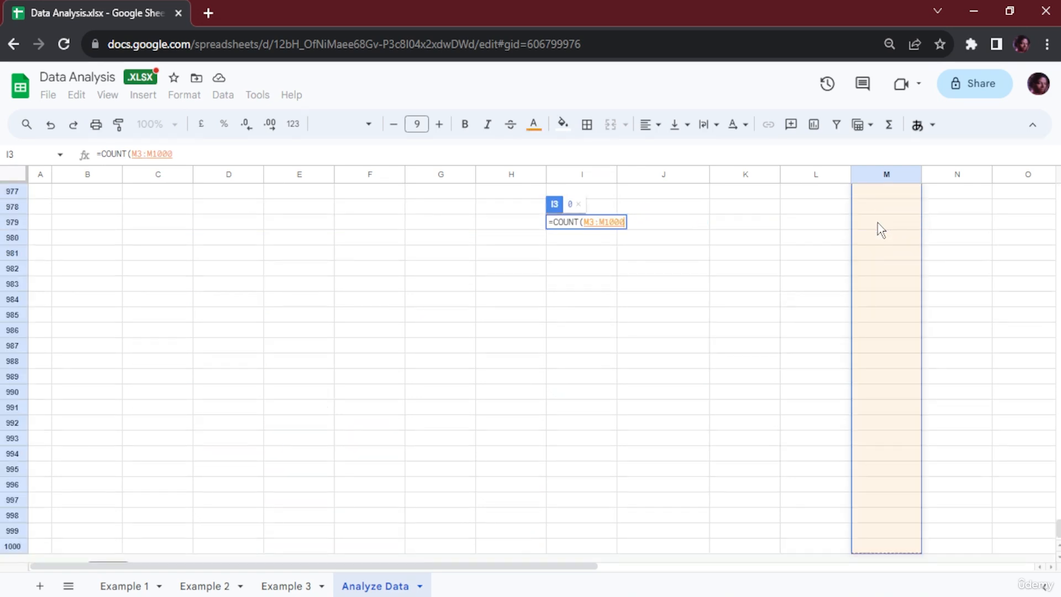
pyautogui.press('Return')
pyautogui.scroll(1, 587, 299)
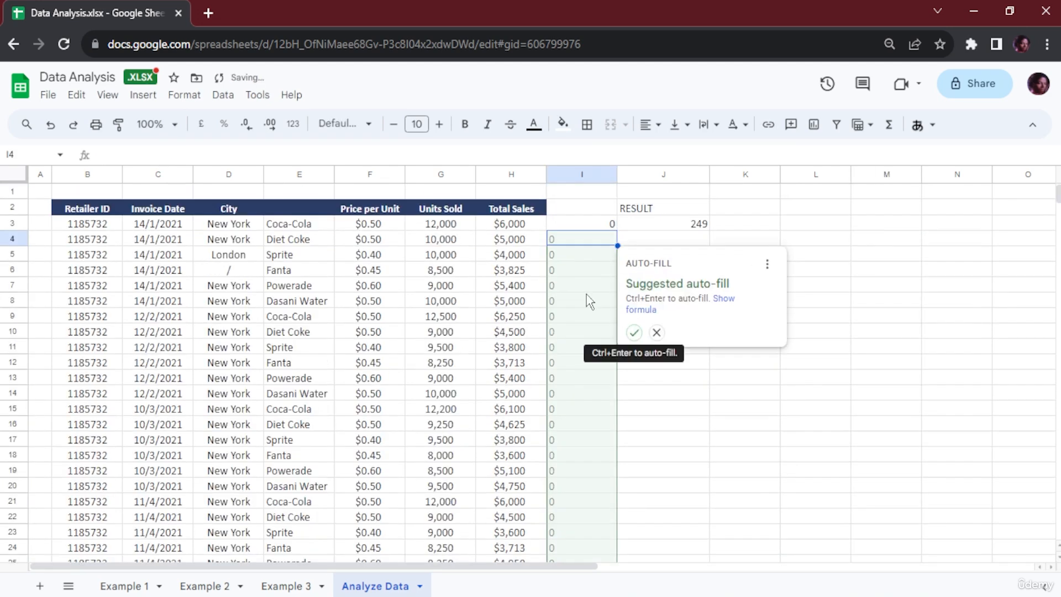
# Reopen the COUNT formula in I3 and remove it, leaving the cell empty.
pyautogui.click(594, 223)
pyautogui.doubleClick(594, 222)
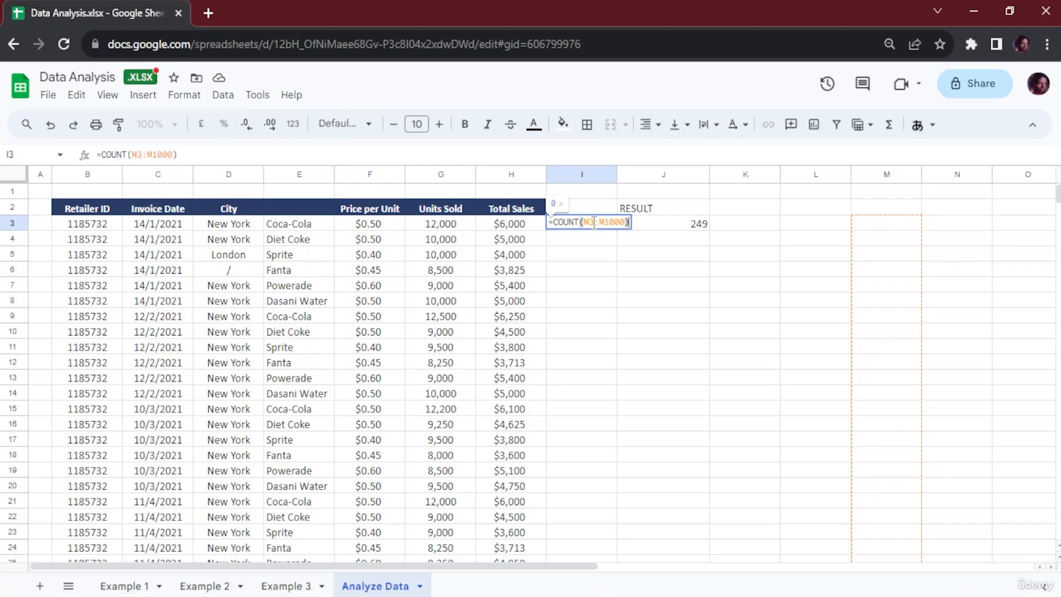
pyautogui.click(594, 222)
pyautogui.press('Delete')
pyautogui.press('Delete')
pyautogui.press('Delete')
pyautogui.press('Delete')
pyautogui.press('Delete')
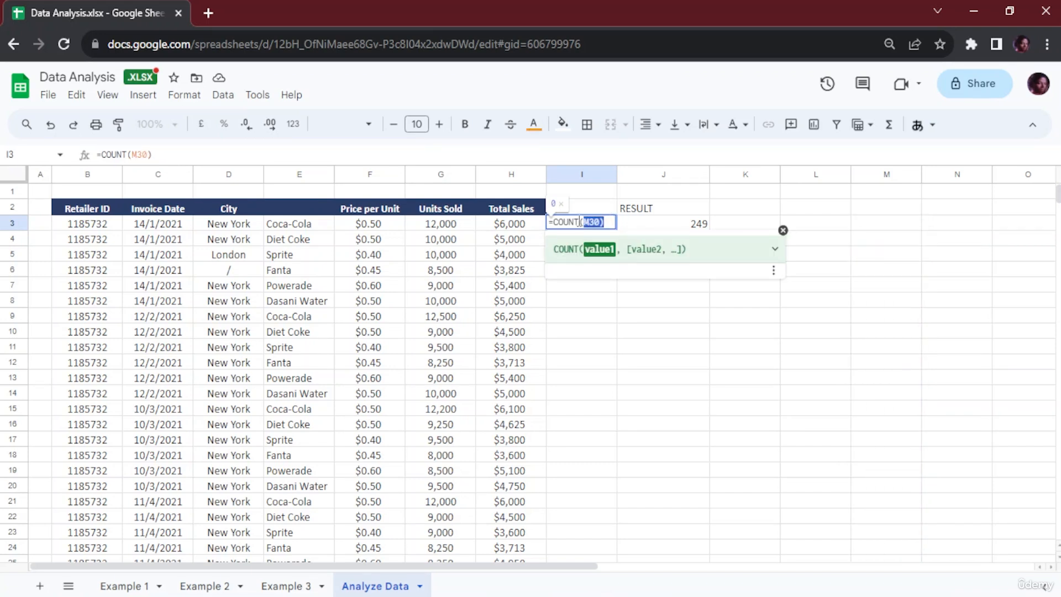
pyautogui.press('Escape')
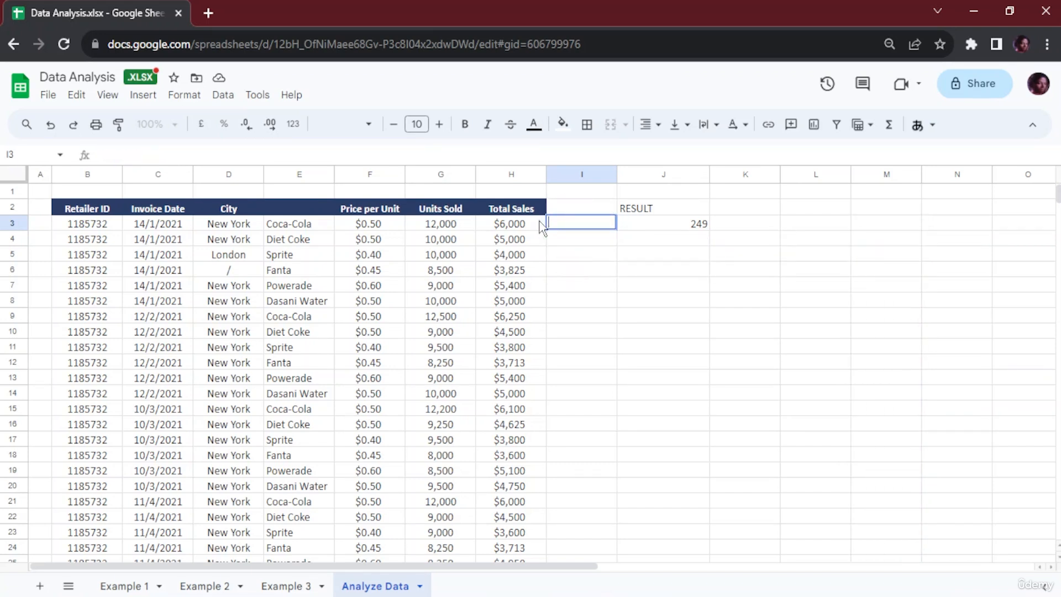
# Count the non-empty Total Sales cells with =COUNTA(H3:H251) in I3.
pyautogui.write('=')
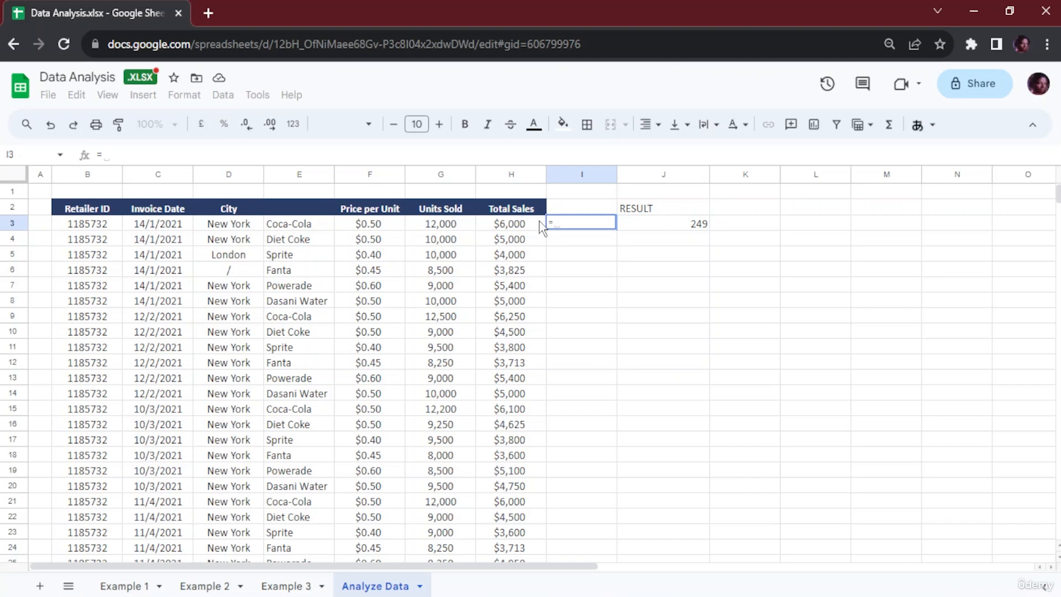
pyautogui.press('BackSpace')
pyautogui.write('=COUNTA')
pyautogui.press('Tab')
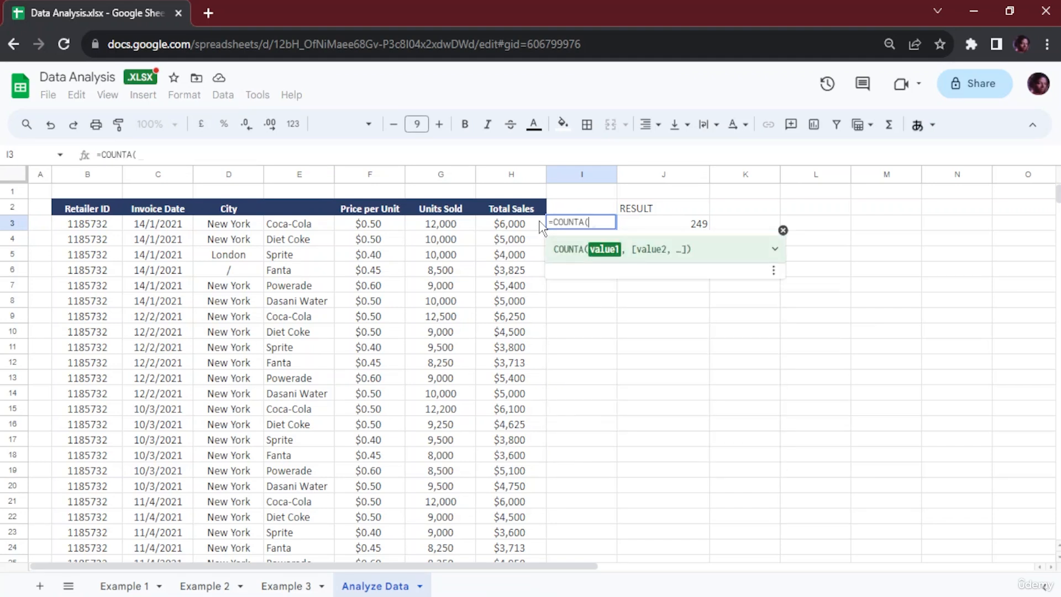
pyautogui.click(541, 227)
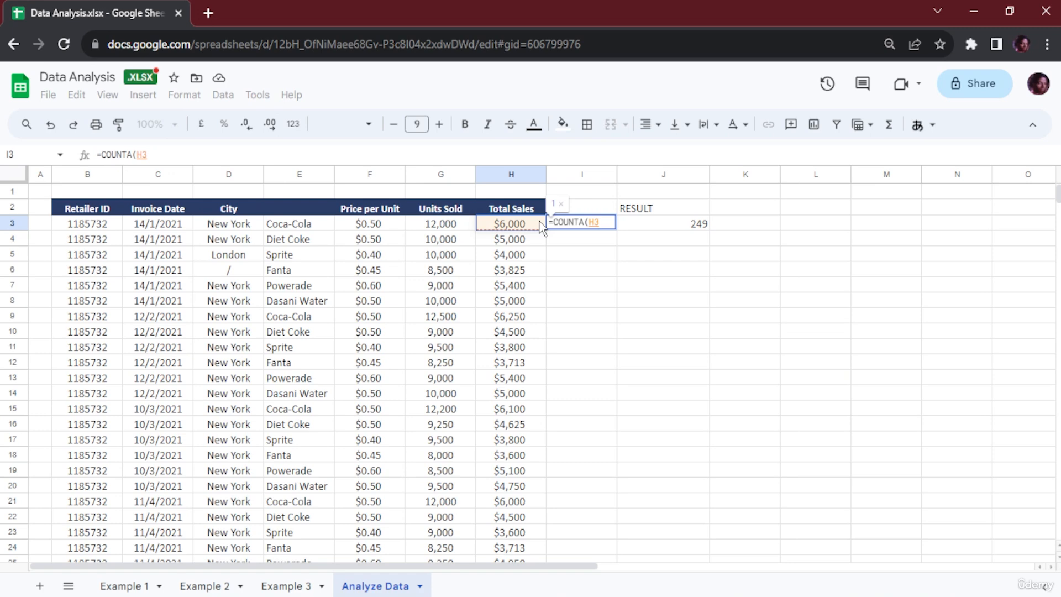
pyautogui.hotkey('ctrl', 'shift', 'Down')
pyautogui.press('Return')
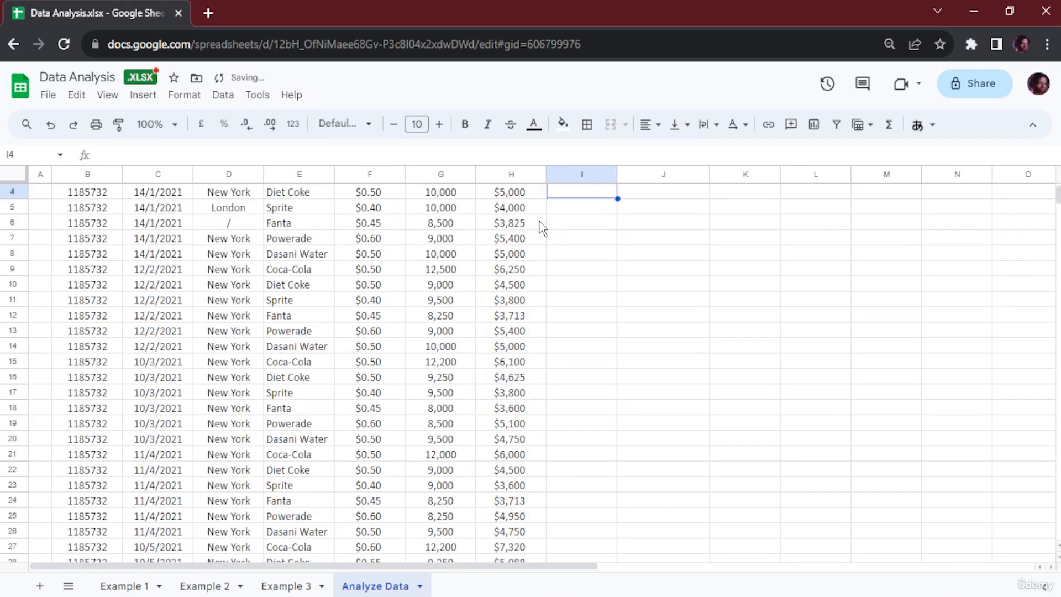
# Compare the COUNTA result in I3 with the COUNT result in J3, and review the range used by the COUNTA formula.
pyautogui.press('Up')
pyautogui.hotkey('shift', 'Right')
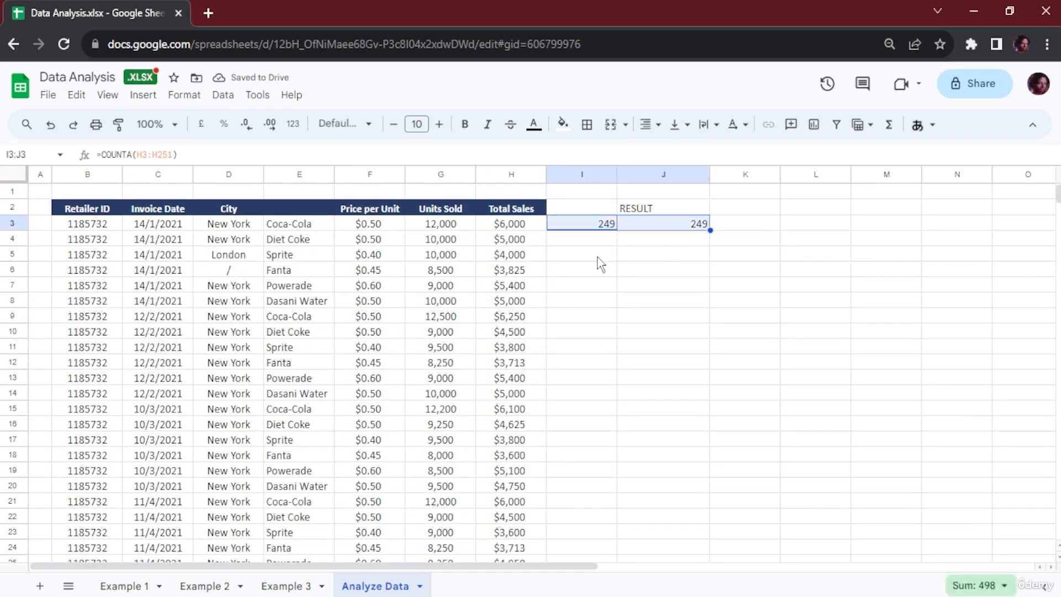
pyautogui.click(647, 255)
pyautogui.click(595, 224)
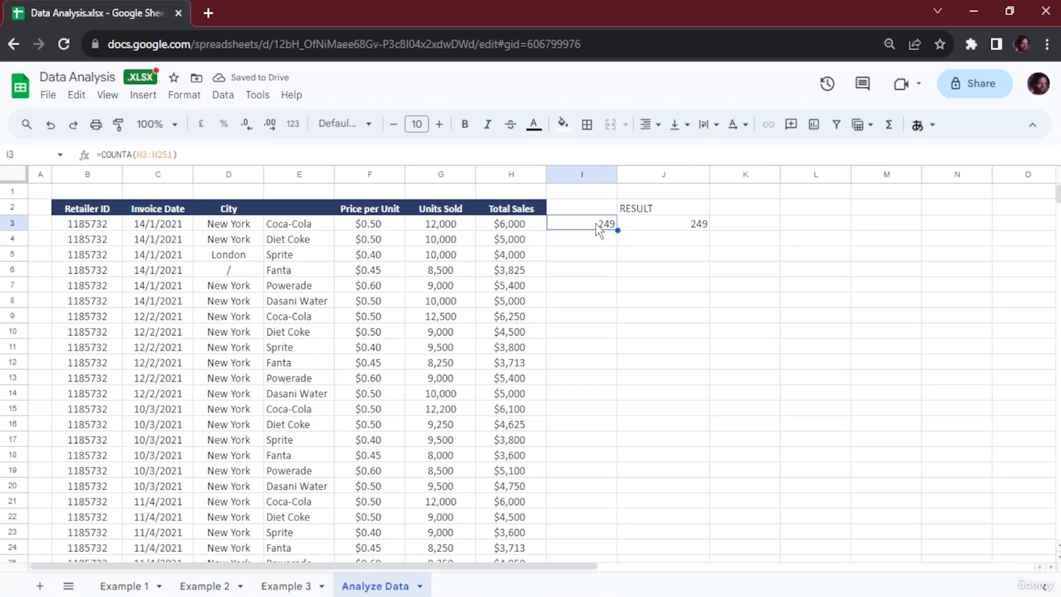
pyautogui.doubleClick(597, 226)
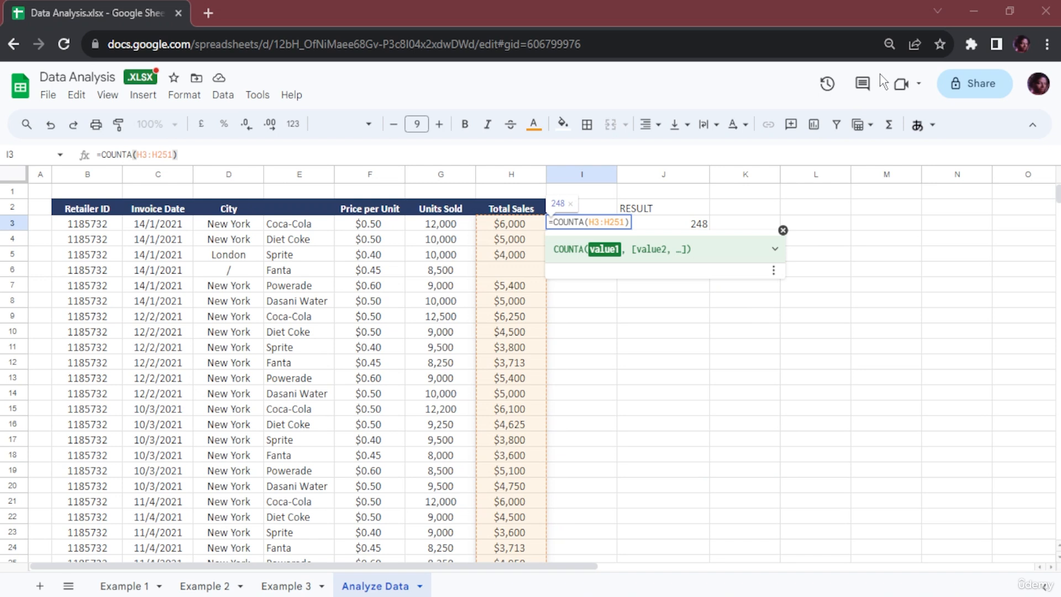
pyautogui.click(895, 12)
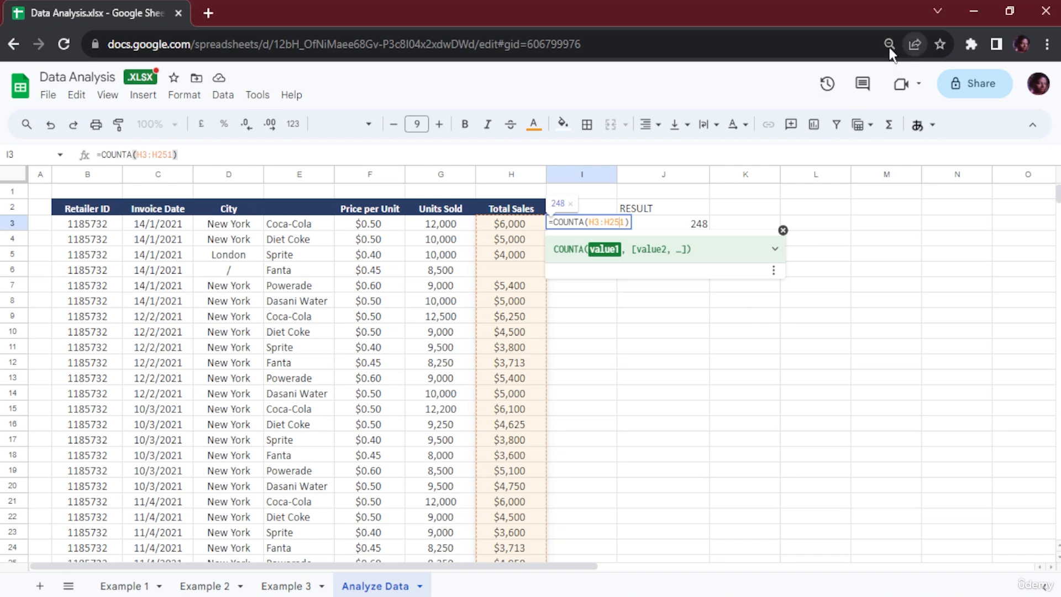
pyautogui.press('Return')
# Leave the I3 formula and replace the City entry in D7 with the $5,400 amount copied from H7.
pyautogui.click(525, 303)
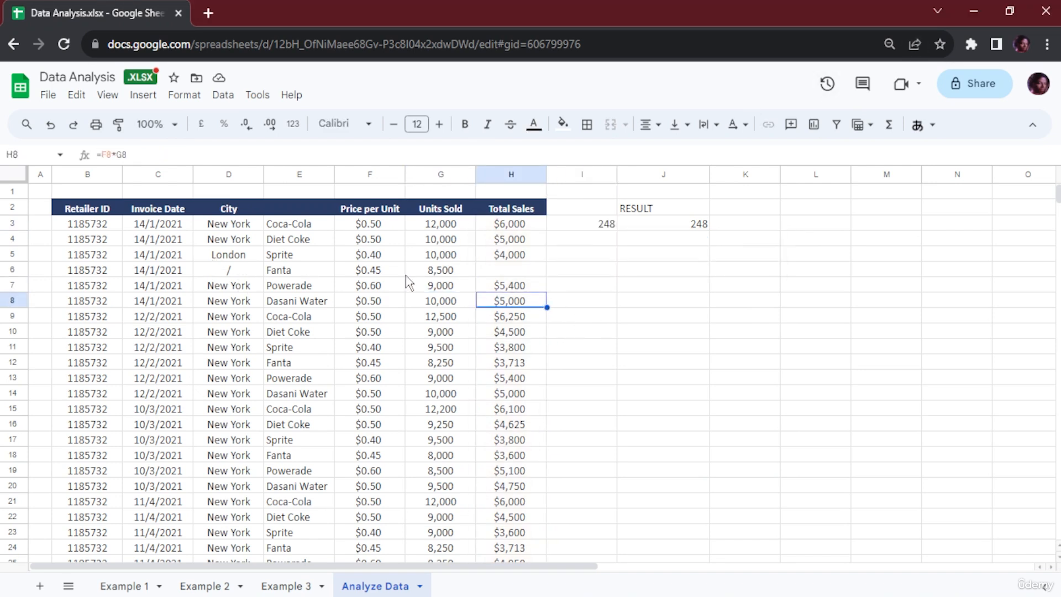
pyautogui.click(509, 287)
pyautogui.hotkey('ctrl', 'c')
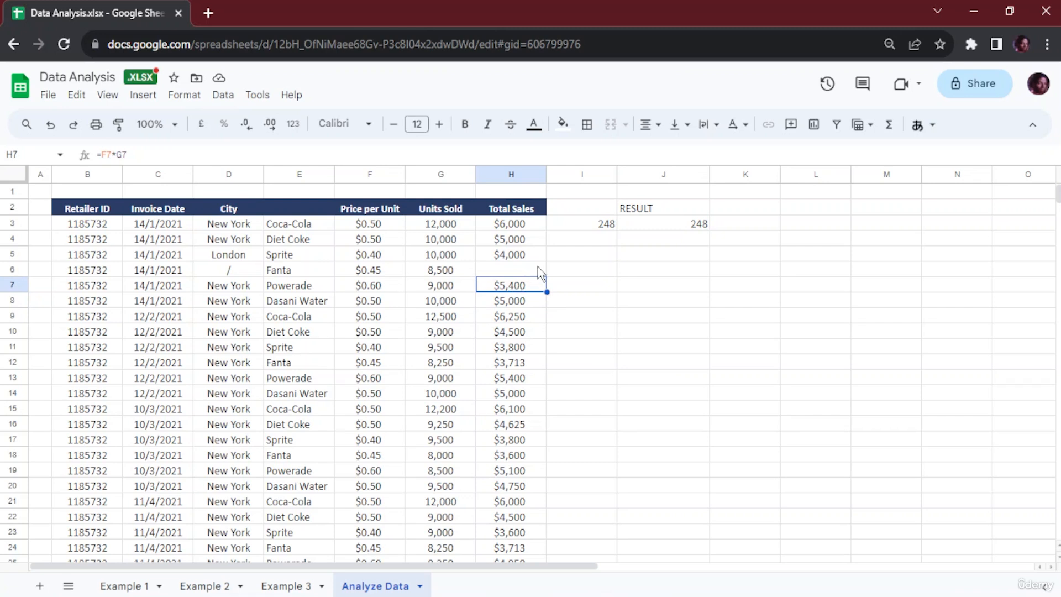
pyautogui.tripleClick(238, 285)
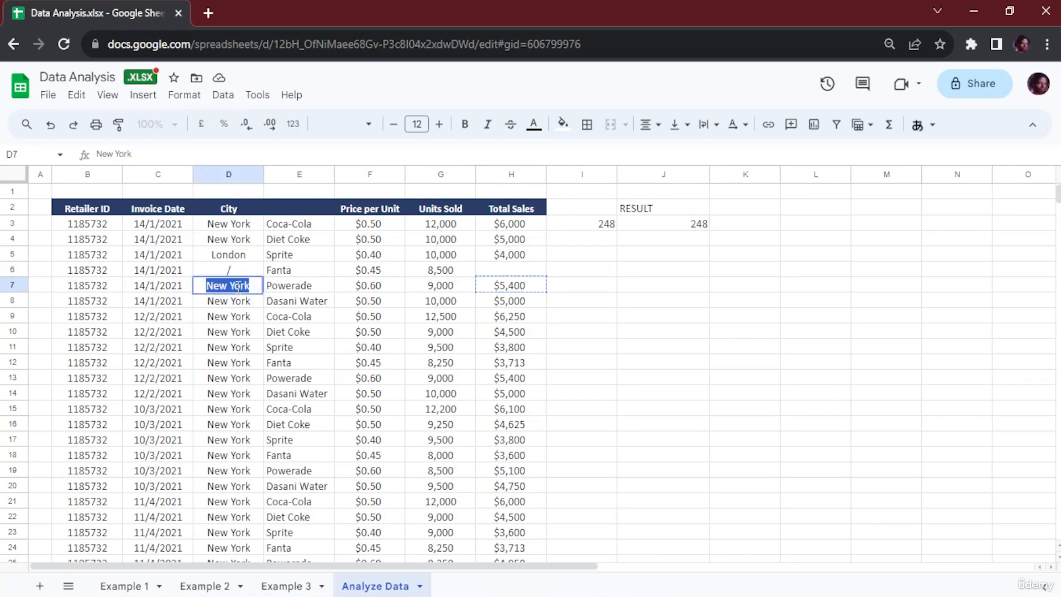
pyautogui.hotkey('ctrl', 'v')
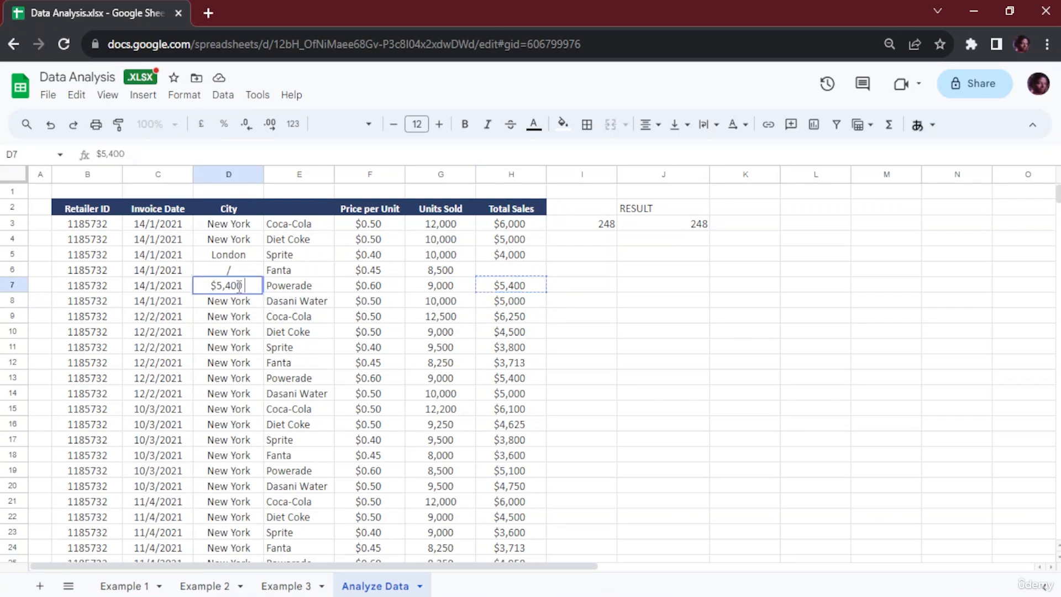
# Move the Total Sales amount from H12 into City cell D12.
pyautogui.click(514, 365)
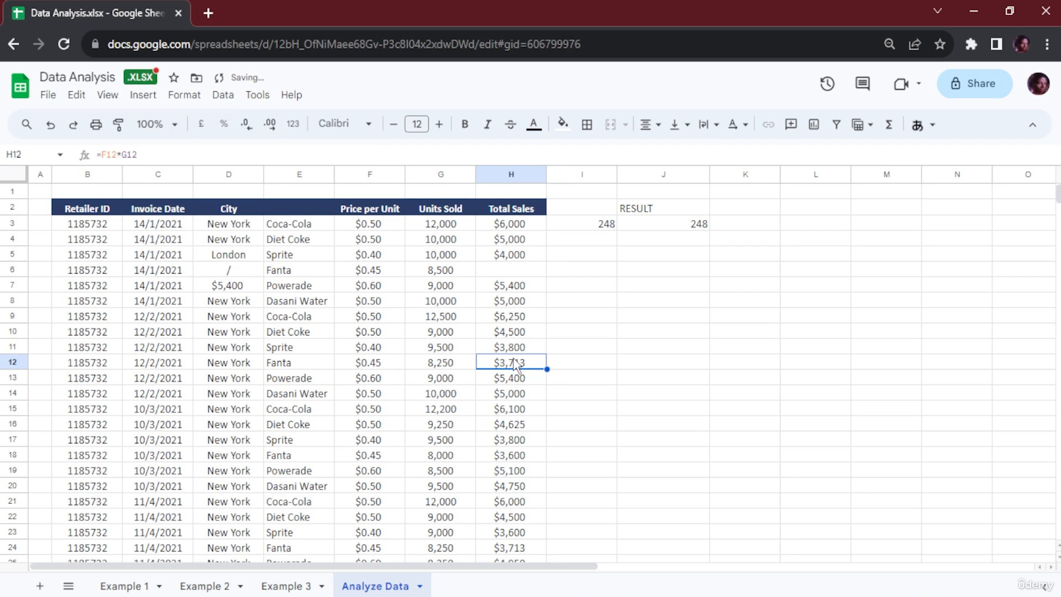
pyautogui.hotkey('ctrl', 'c')
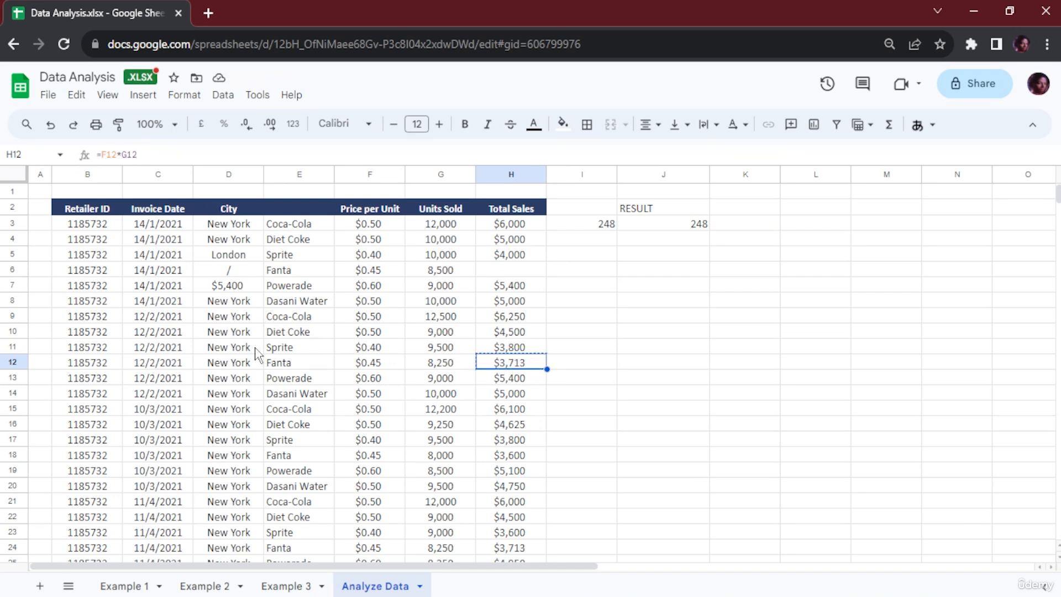
pyautogui.click(234, 365)
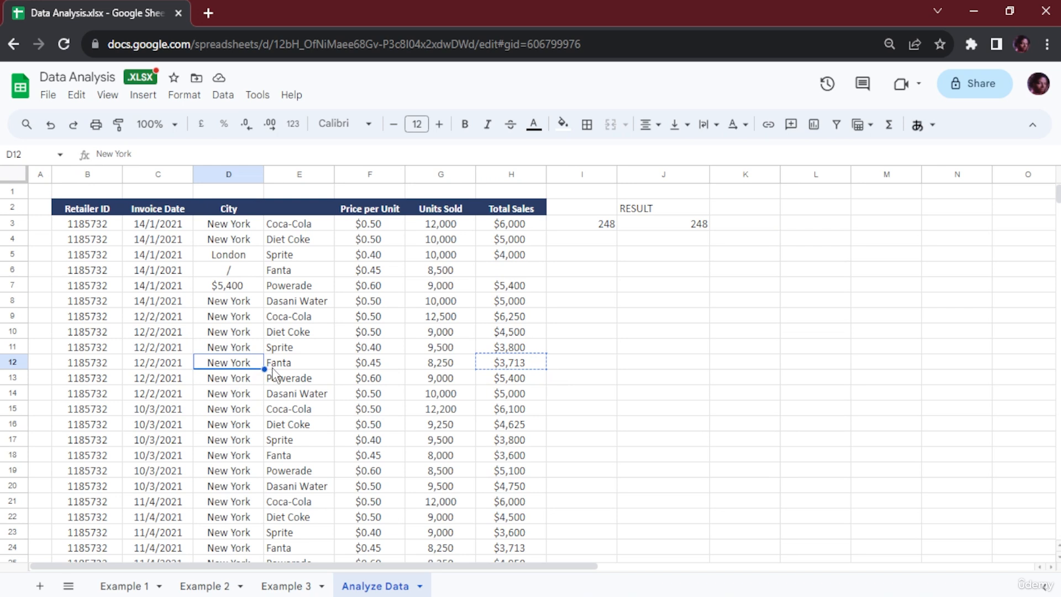
pyautogui.hotkey('ctrl', 'v')
# Clear the City cells D9 and D6.
pyautogui.click(241, 319)
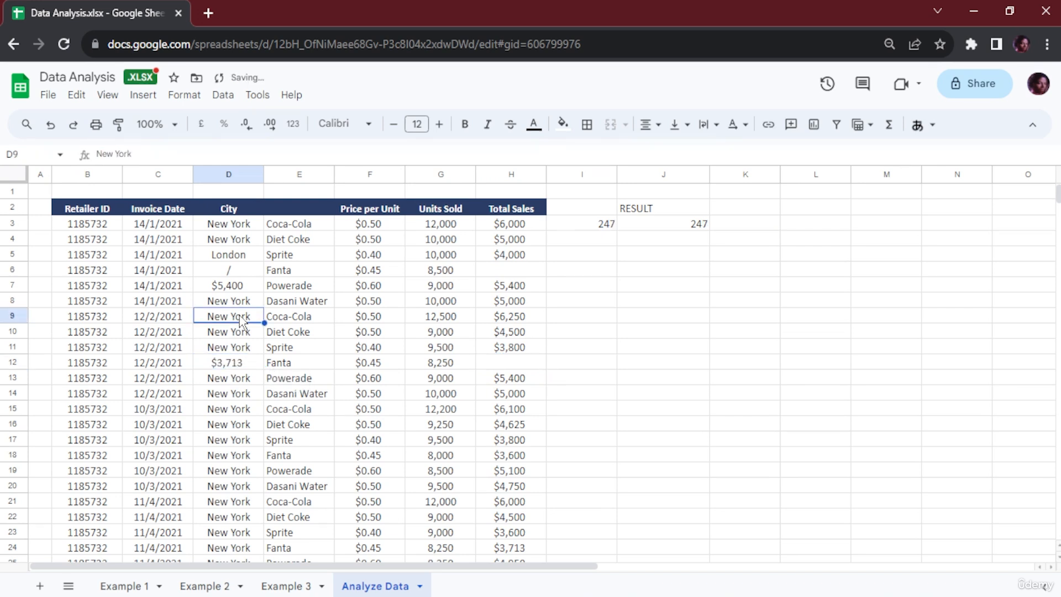
pyautogui.press('Delete')
pyautogui.click(241, 271)
pyautogui.press('Delete')
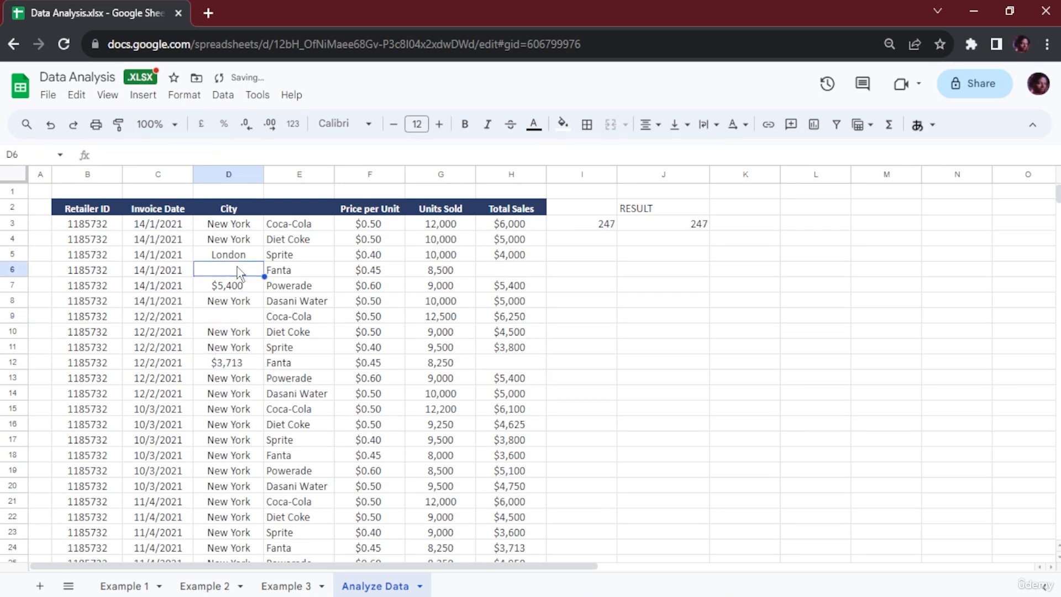
pyautogui.click(636, 423)
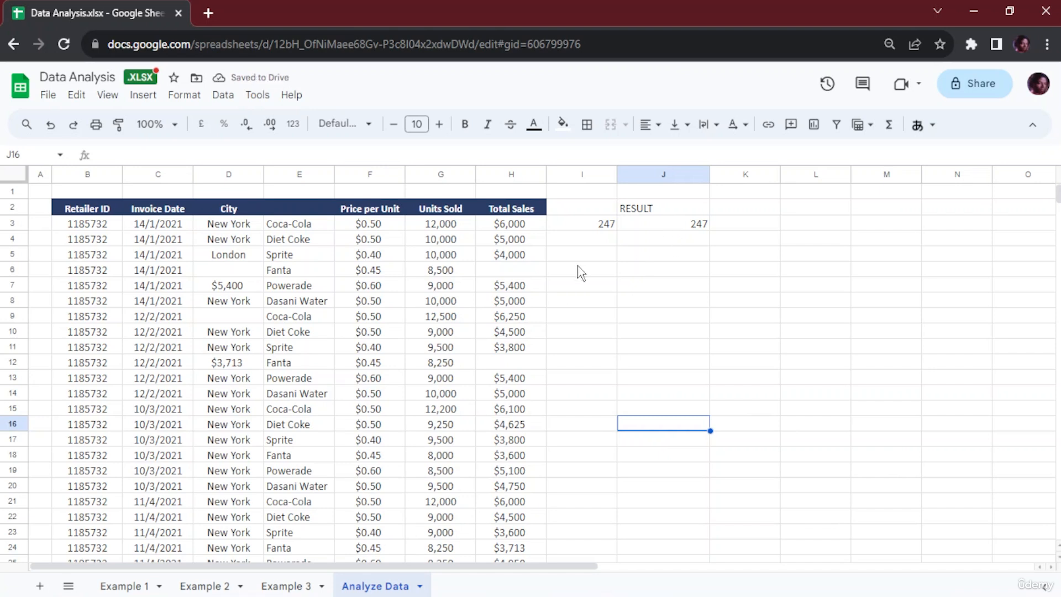
# Count the numeric cells in the first ten City rows with =COUNT(D3:D12) in I4.
pyautogui.click(596, 245)
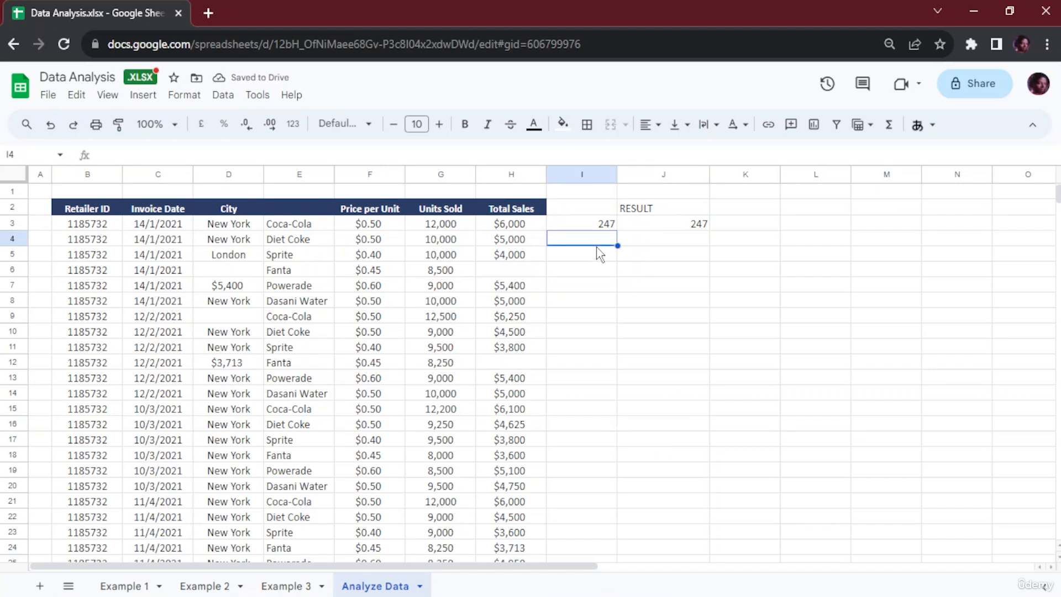
pyautogui.write('=')
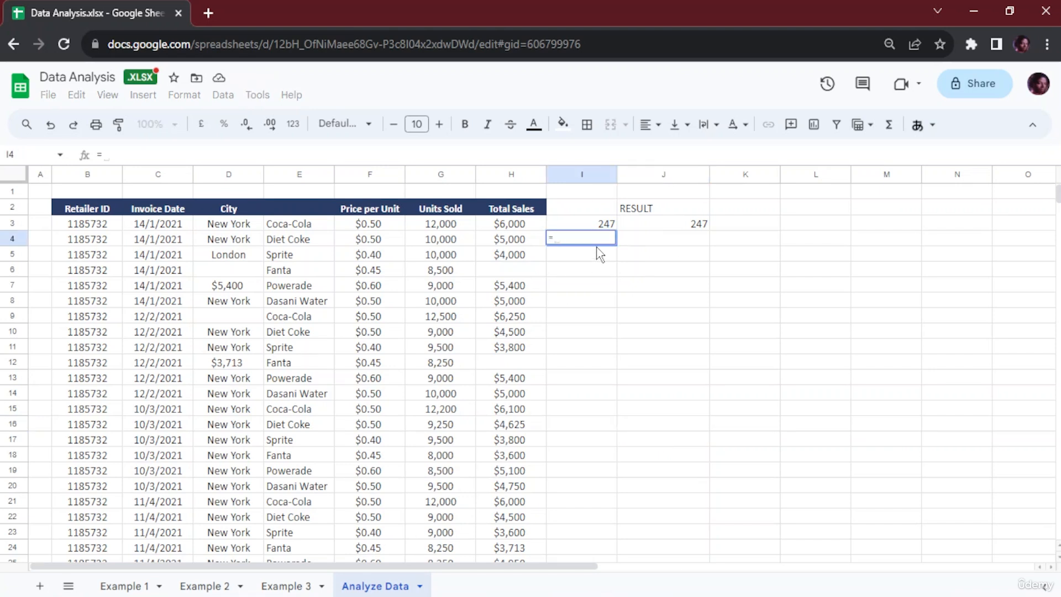
pyautogui.write('count(')
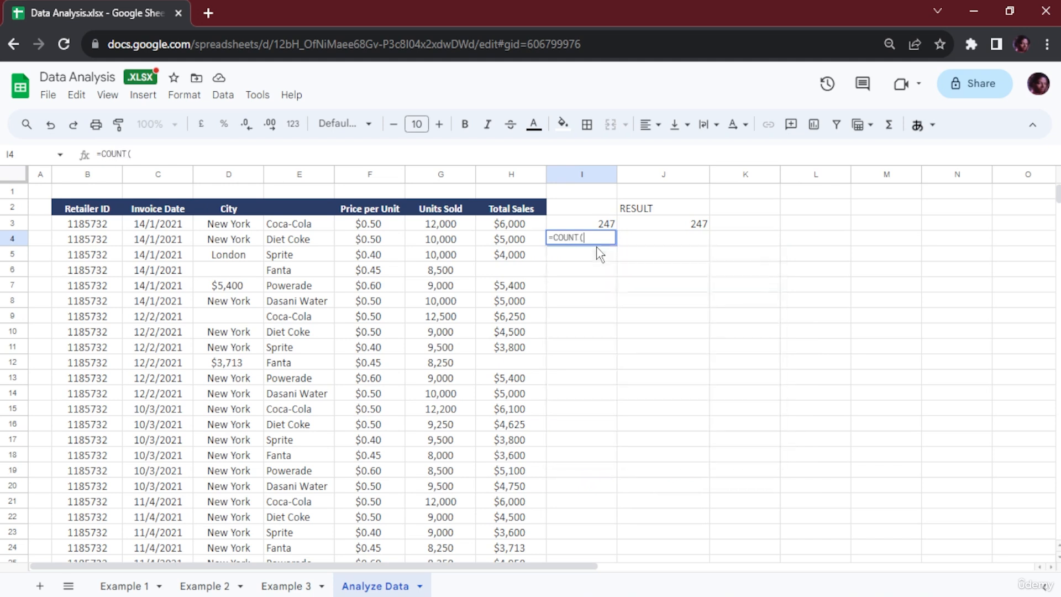
pyautogui.write('H3:H251)')
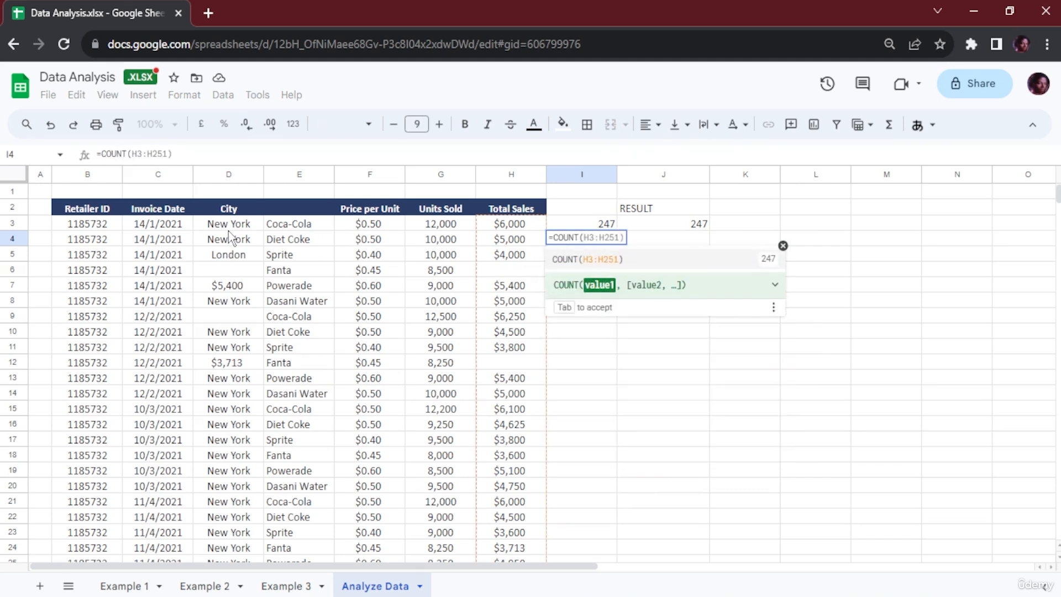
pyautogui.moveTo(229, 224); pyautogui.dragTo(240, 366)
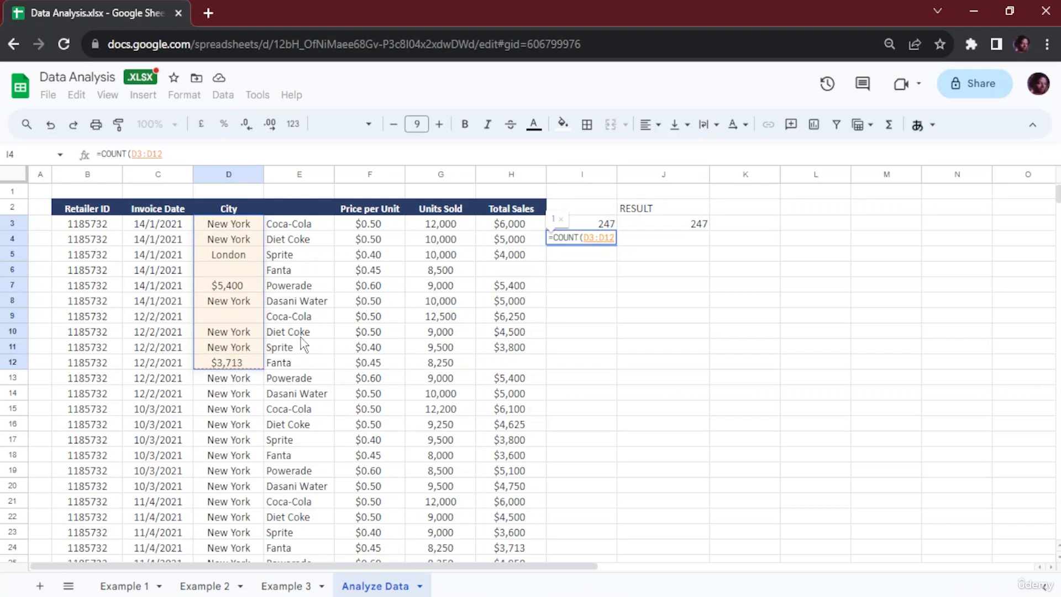
pyautogui.write(')')
pyautogui.press('Return')
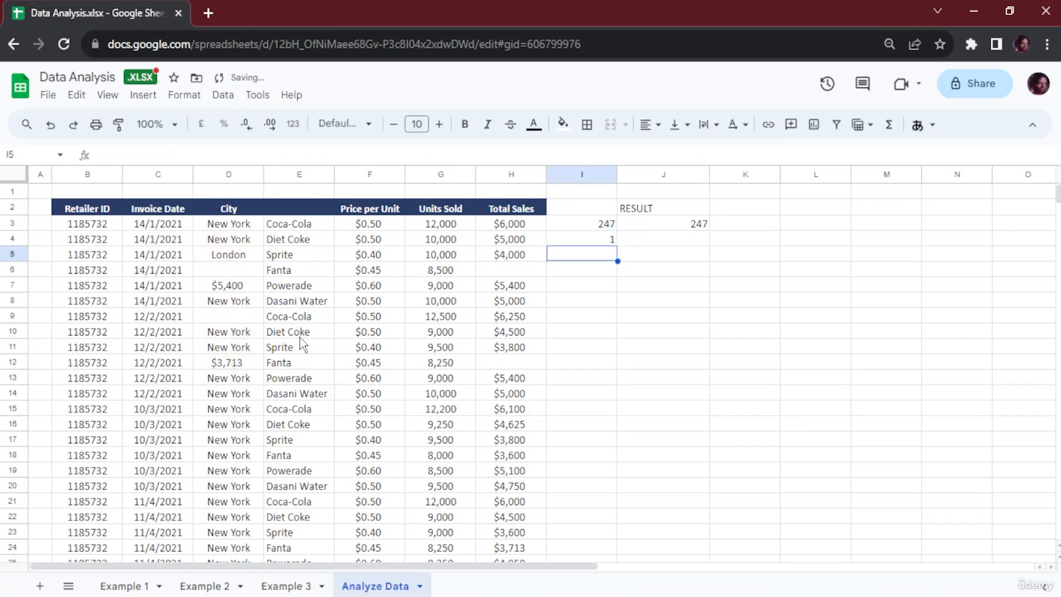
# Check the COUNT formula in I4 against the City cells D3 to D12.
pyautogui.click(601, 243)
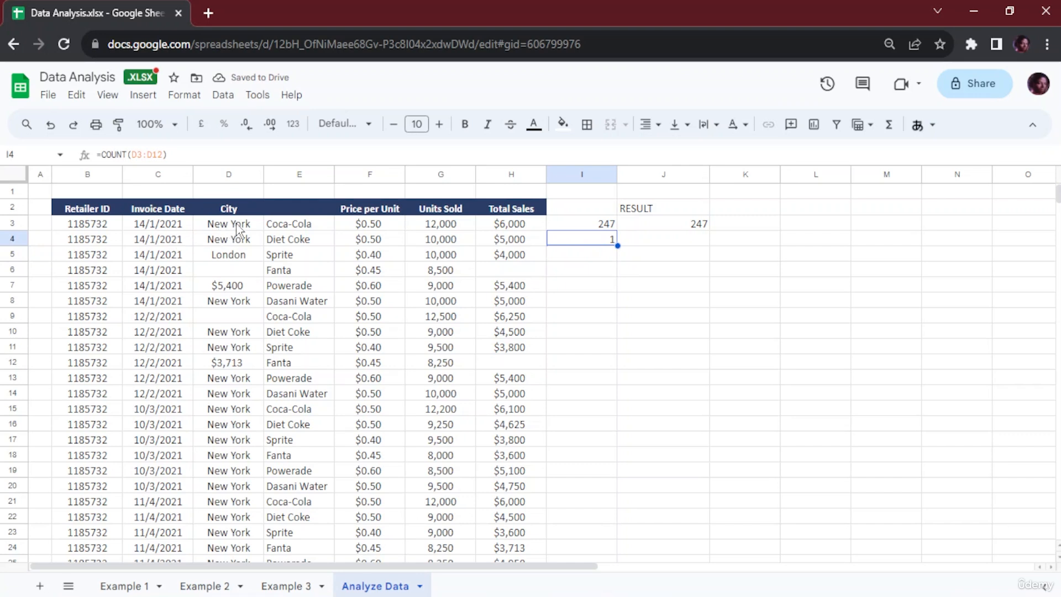
pyautogui.moveTo(231, 227); pyautogui.dragTo(247, 364)
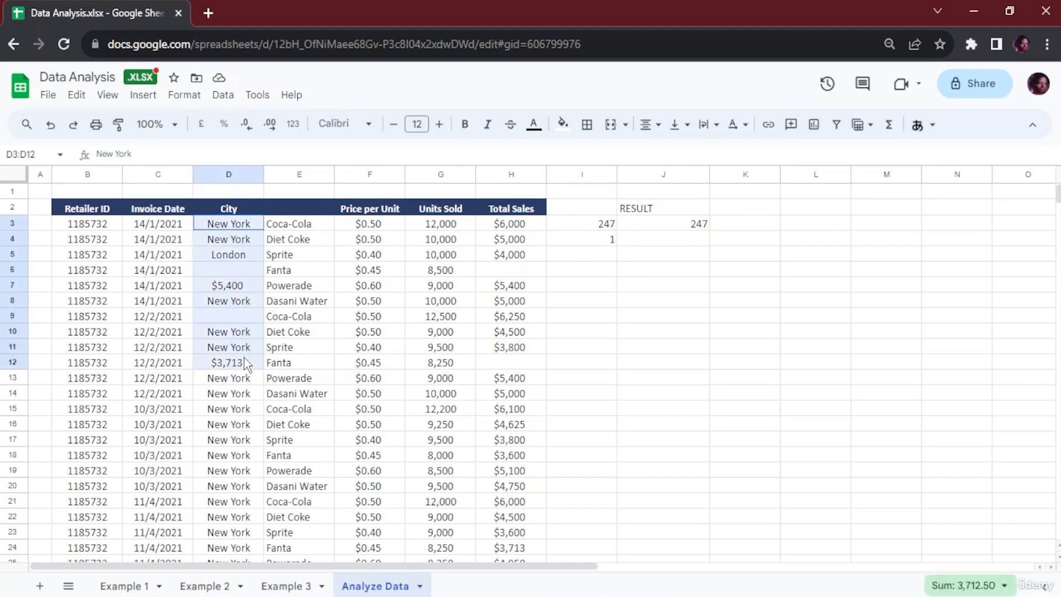
pyautogui.click(598, 247)
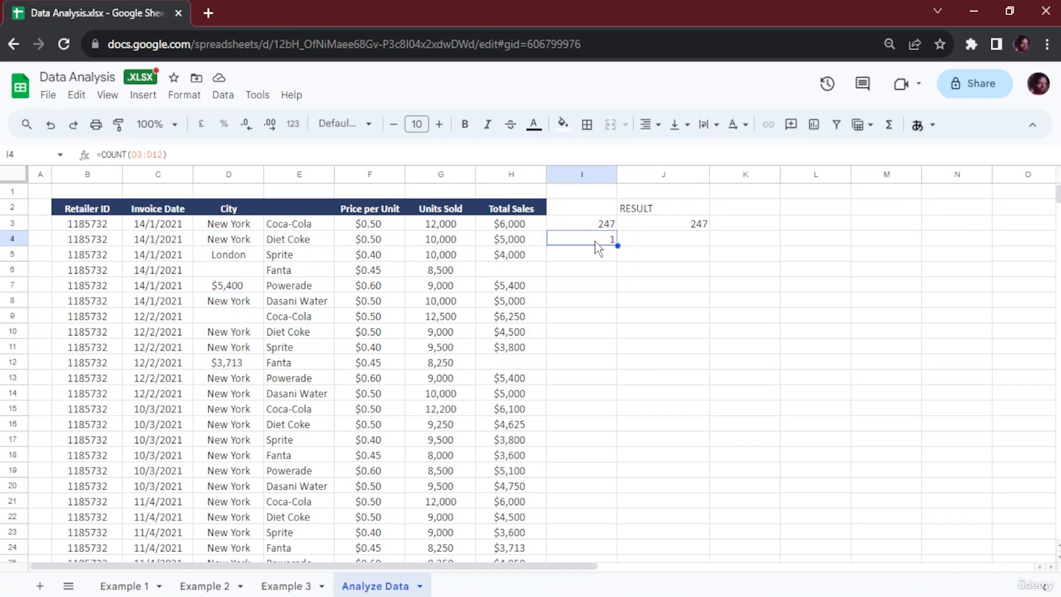
# Enter =COUNTA(D3,D12) in J4 to count the non-empty City values, and review the resulting formula.
pyautogui.click(649, 242)
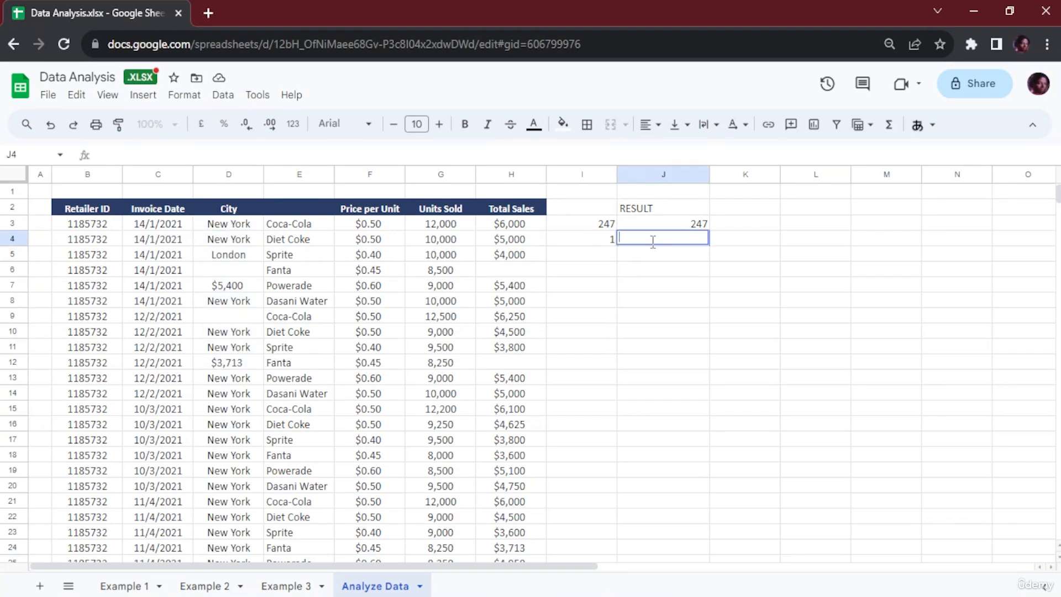
pyautogui.write('=')
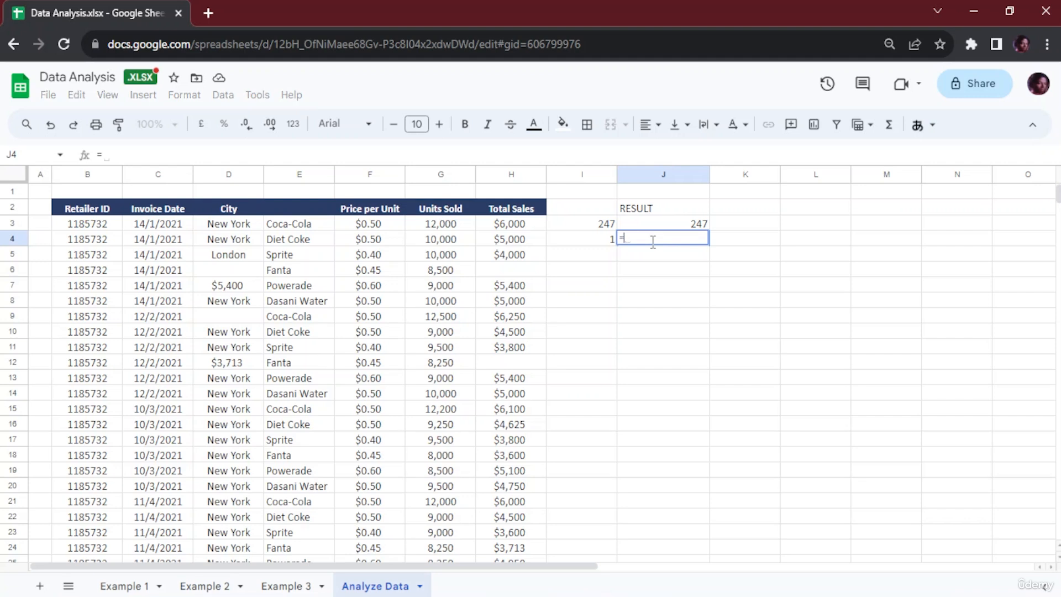
pyautogui.write('counta')
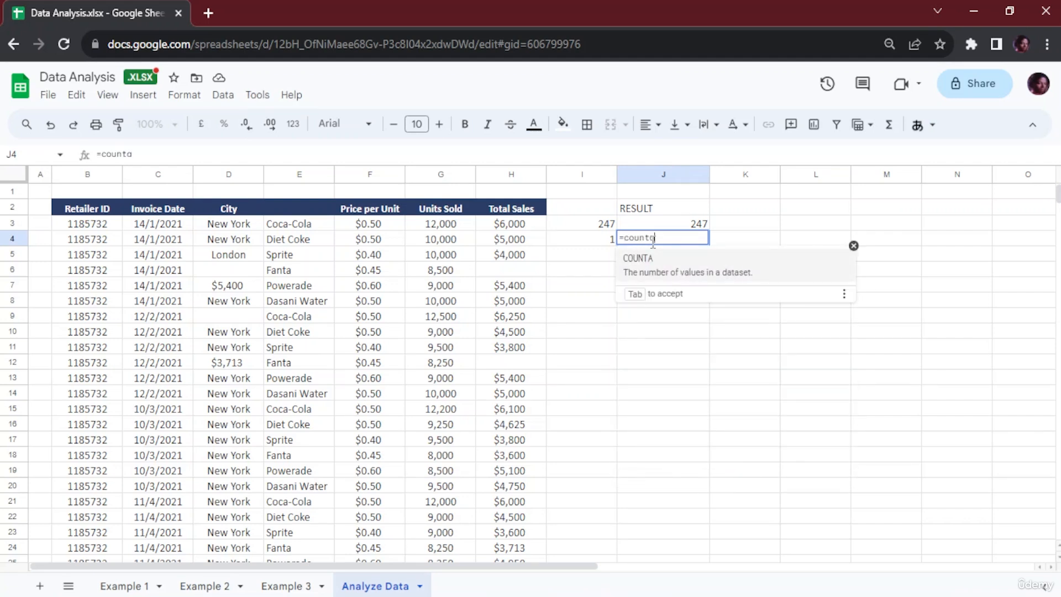
pyautogui.press('BackSpace')
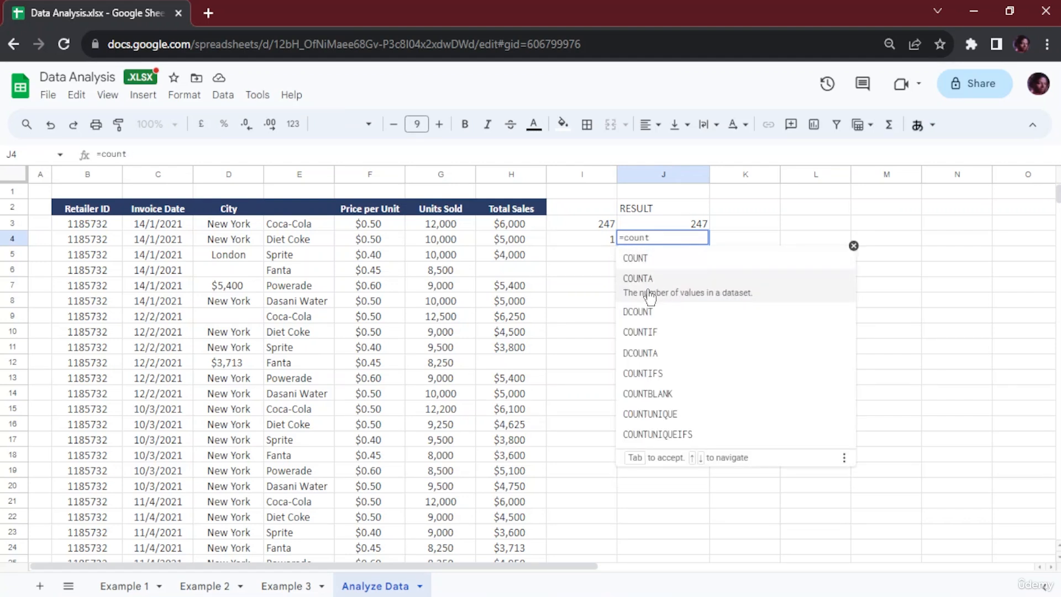
pyautogui.click(650, 296)
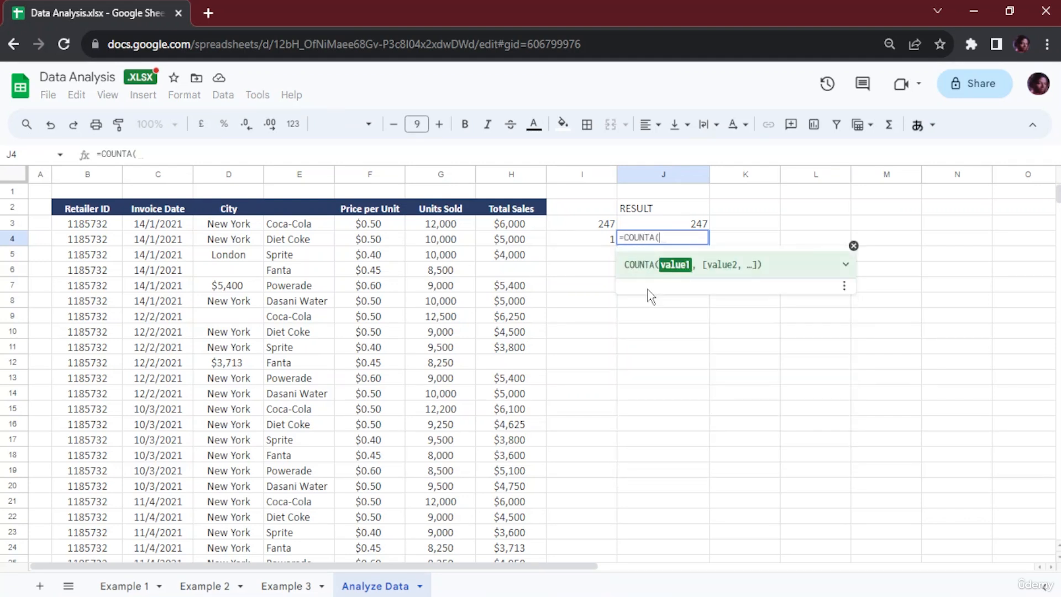
pyautogui.click(244, 226)
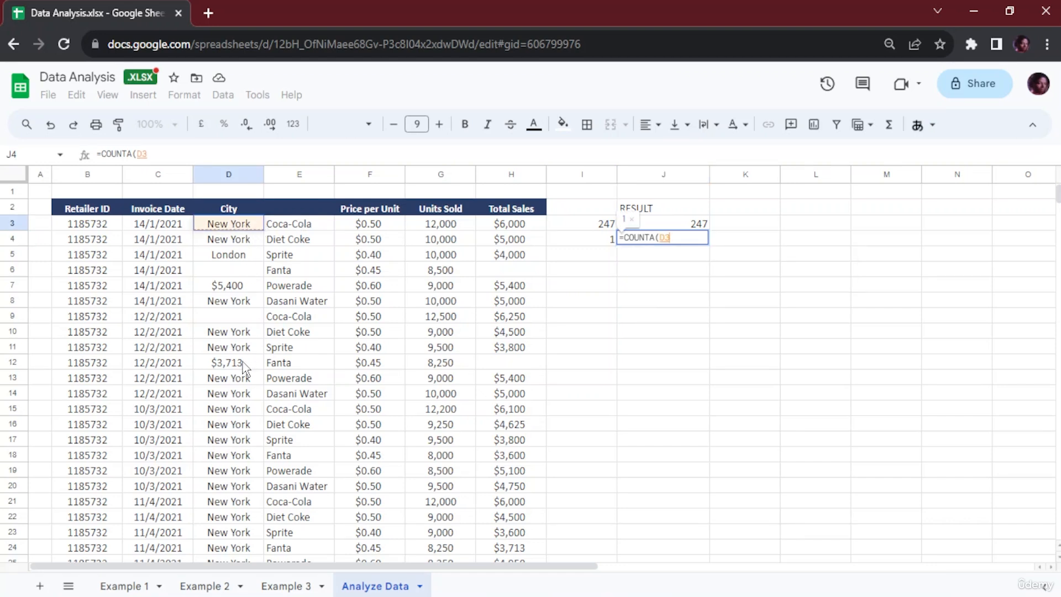
pyautogui.write(',')
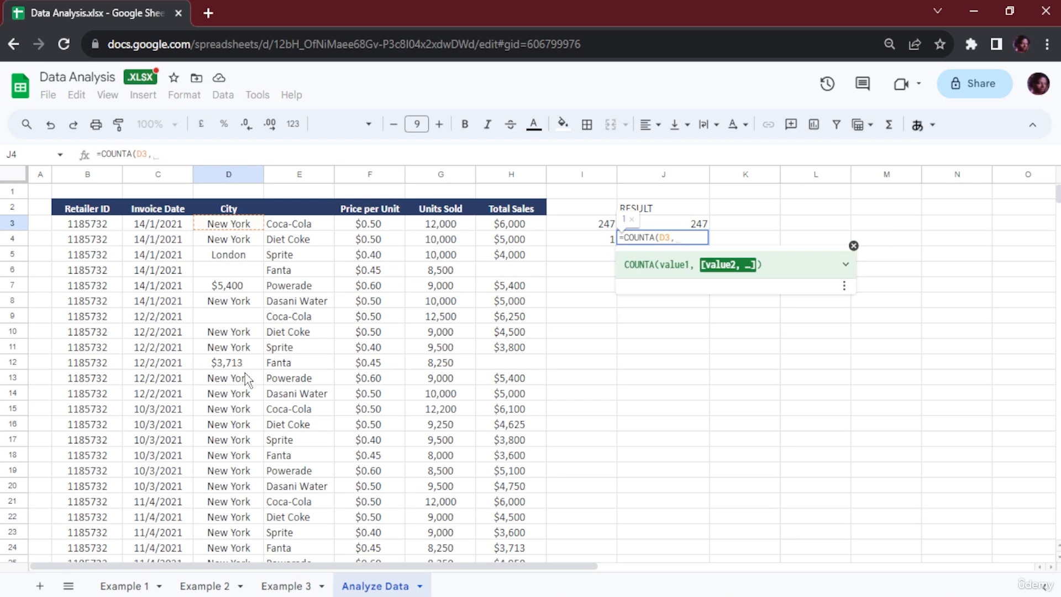
pyautogui.click(241, 367)
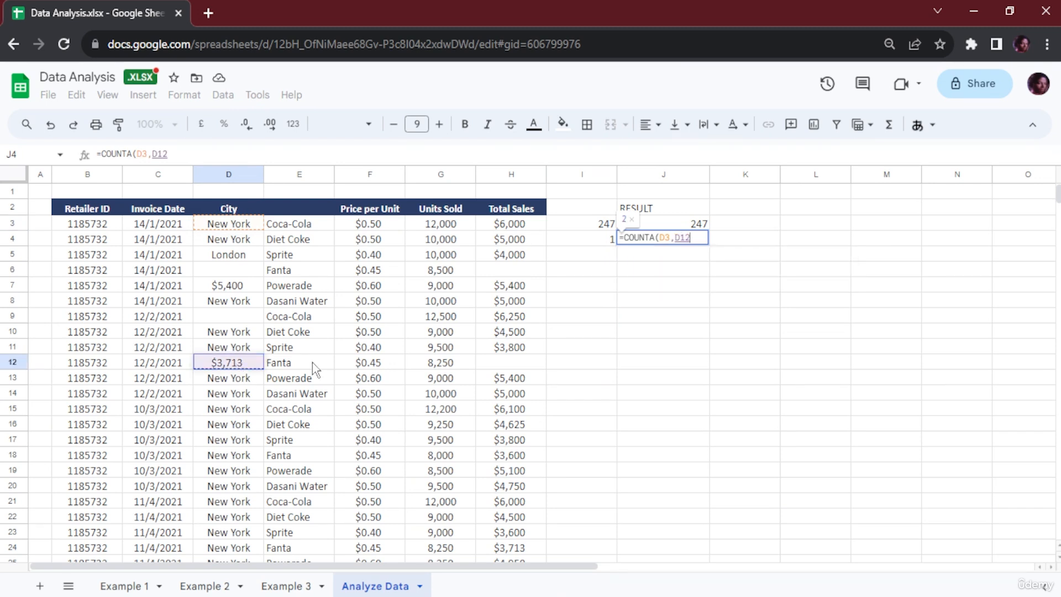
pyautogui.write(')')
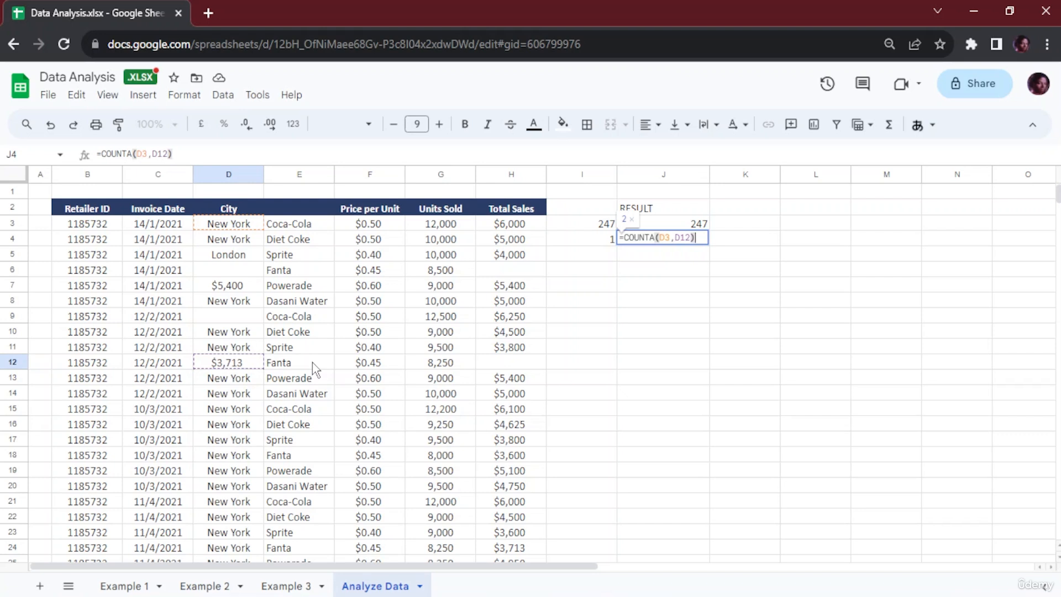
pyautogui.press('Return')
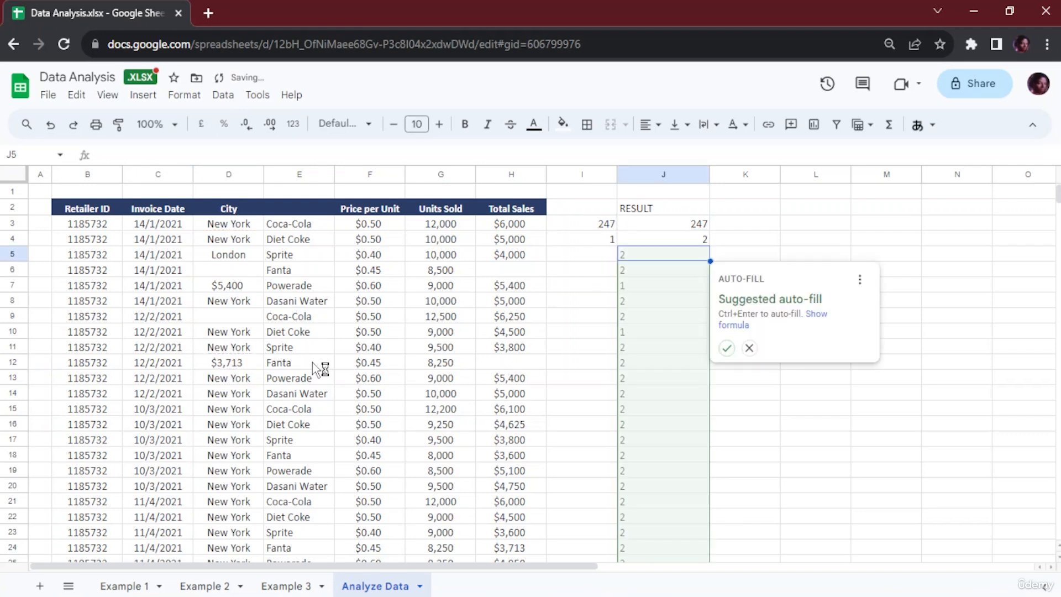
pyautogui.click(684, 241)
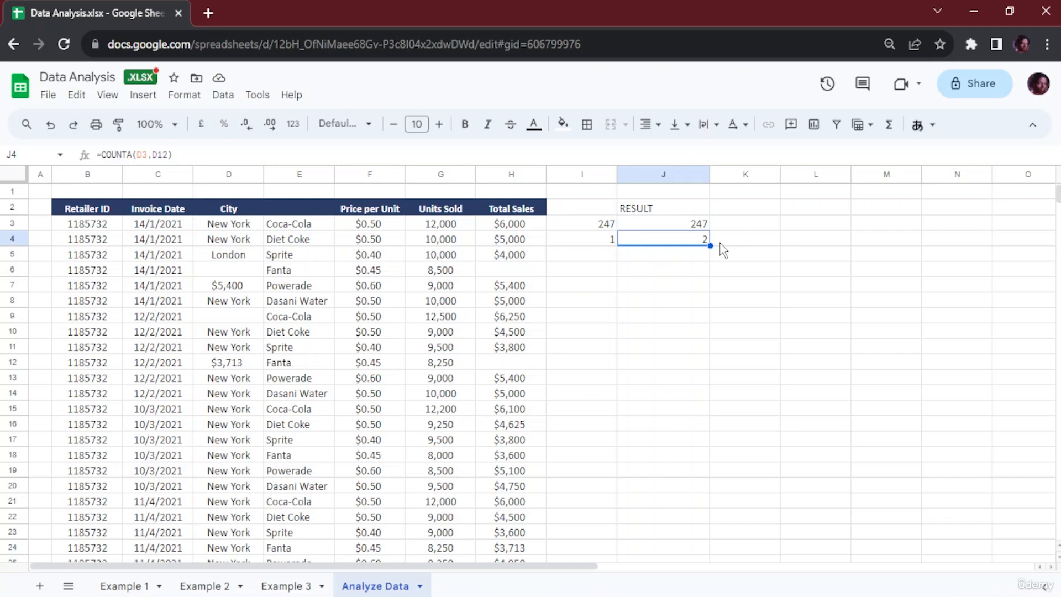
# Clear the COUNT and COUNTA formulas from I3:J4.
pyautogui.moveTo(590, 224); pyautogui.dragTo(687, 247)
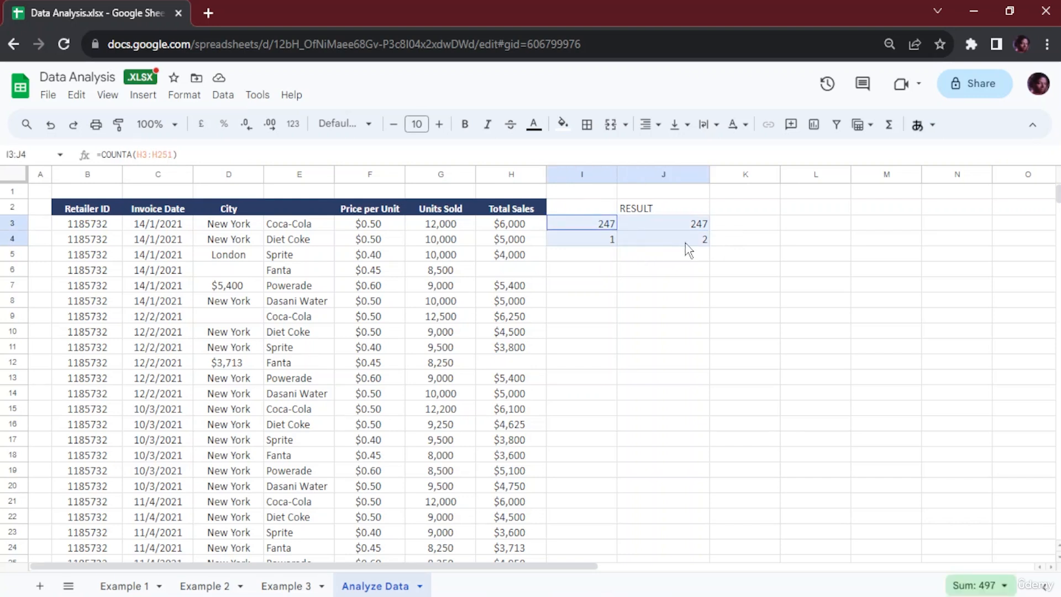
pyautogui.press('Delete')
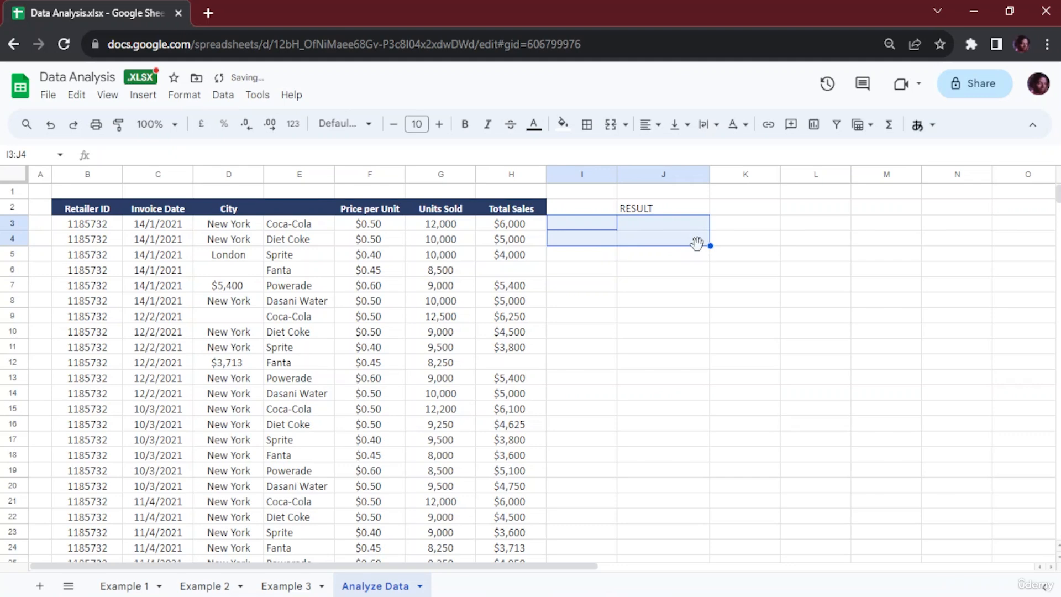
pyautogui.scroll(-3, 690, 265)
pyautogui.scroll(3, 658, 293)
pyautogui.click(700, 269)
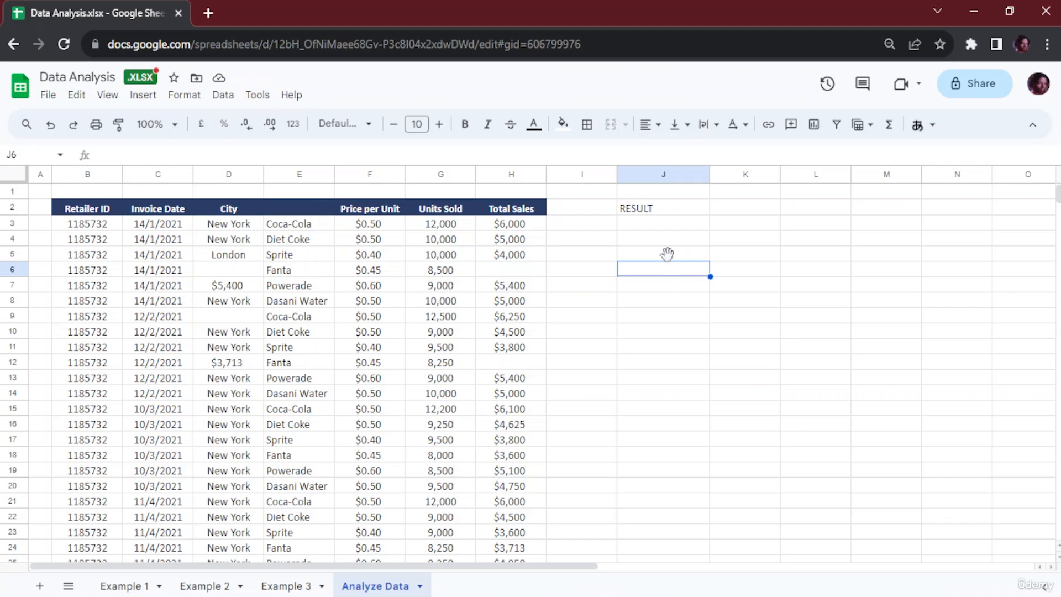
# Undo the formula deletion, the COUNT and COUNTA entries, and the test edits in the City and Total Sales columns.
pyautogui.hotkey('ctrl', 'z')
pyautogui.hotkey('ctrl', 'z')
pyautogui.hotkey('ctrl', 'z')
pyautogui.hotkey('ctrl', 'z')
pyautogui.hotkey('ctrl', 'z')
pyautogui.hotkey('ctrl', 'z')
pyautogui.hotkey('ctrl', 'z')
pyautogui.hotkey('ctrl', 'z')
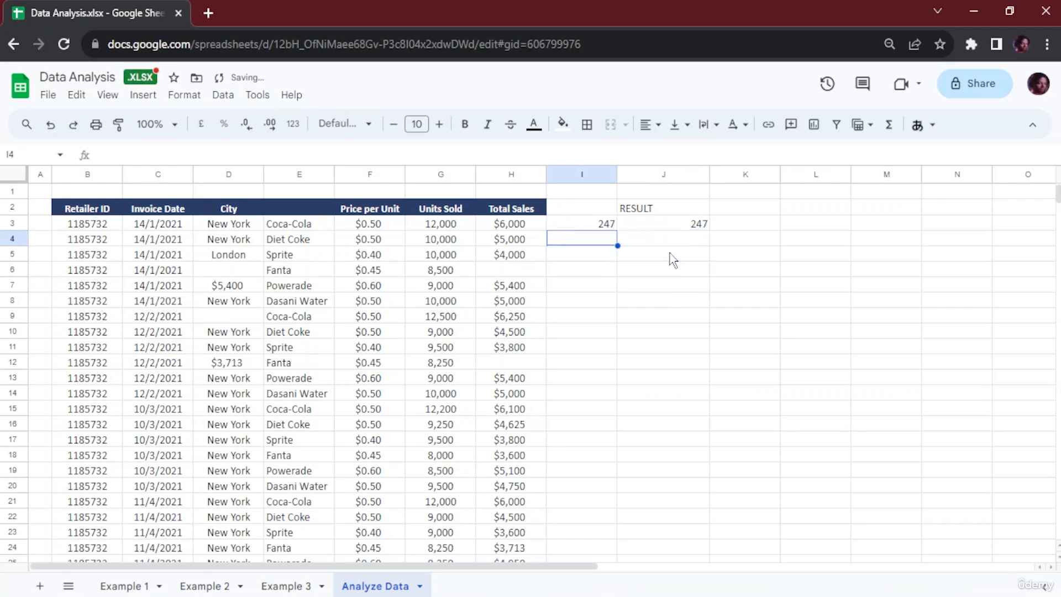
pyautogui.click(244, 272)
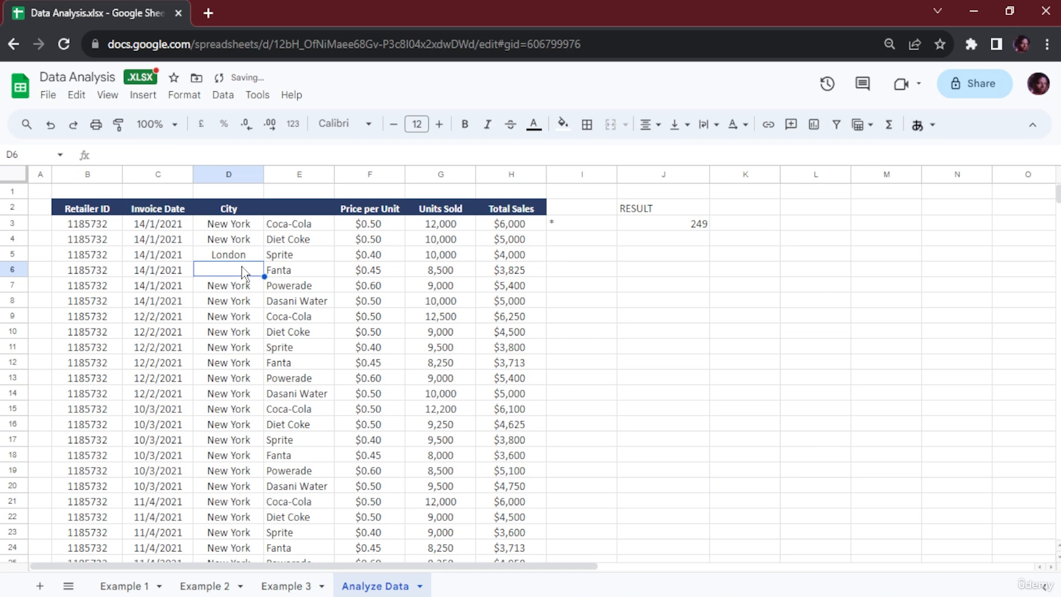
# Enter Sydney as the city in D6.
pyautogui.write('Sy')
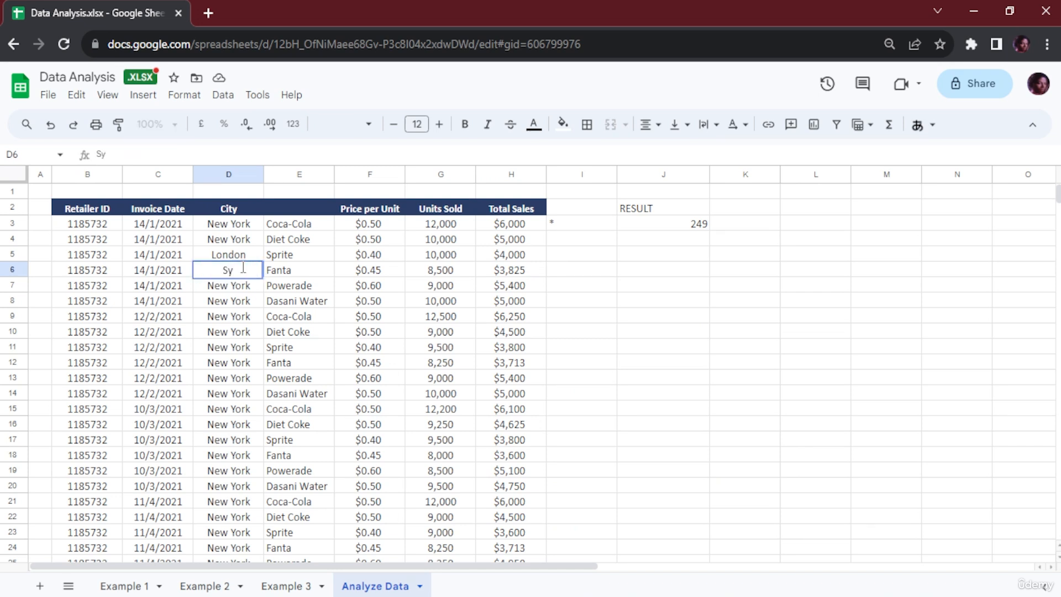
pyautogui.write('dney')
pyautogui.click(566, 346)
# Select the City column from its header in D2 down to D251 and start a new named range for it.
pyautogui.click(227, 225)
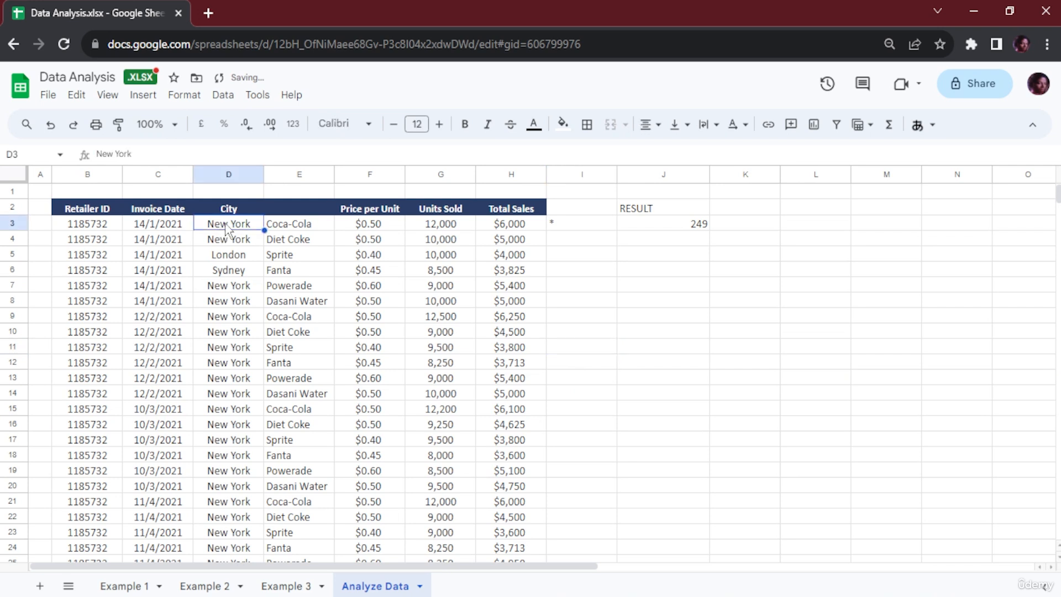
pyautogui.click(236, 210)
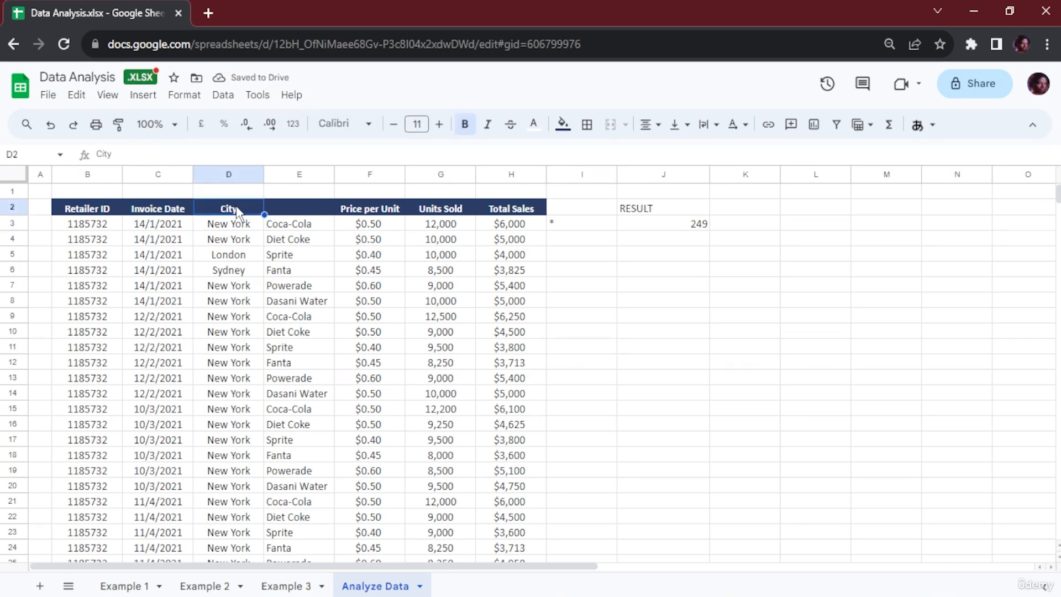
pyautogui.hotkey('ctrl', 'shift', 'Down')
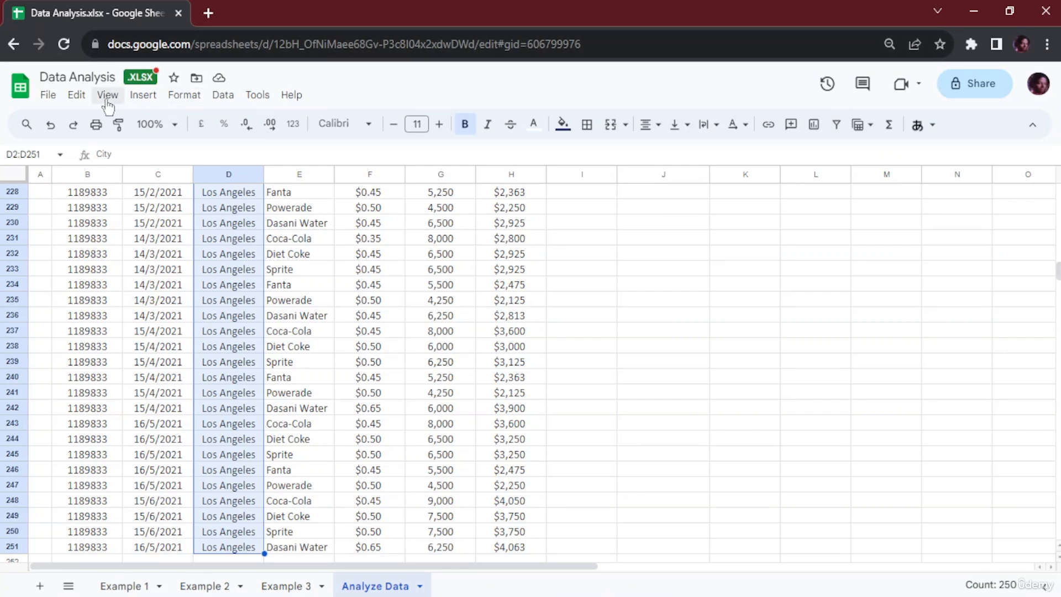
pyautogui.click(228, 99)
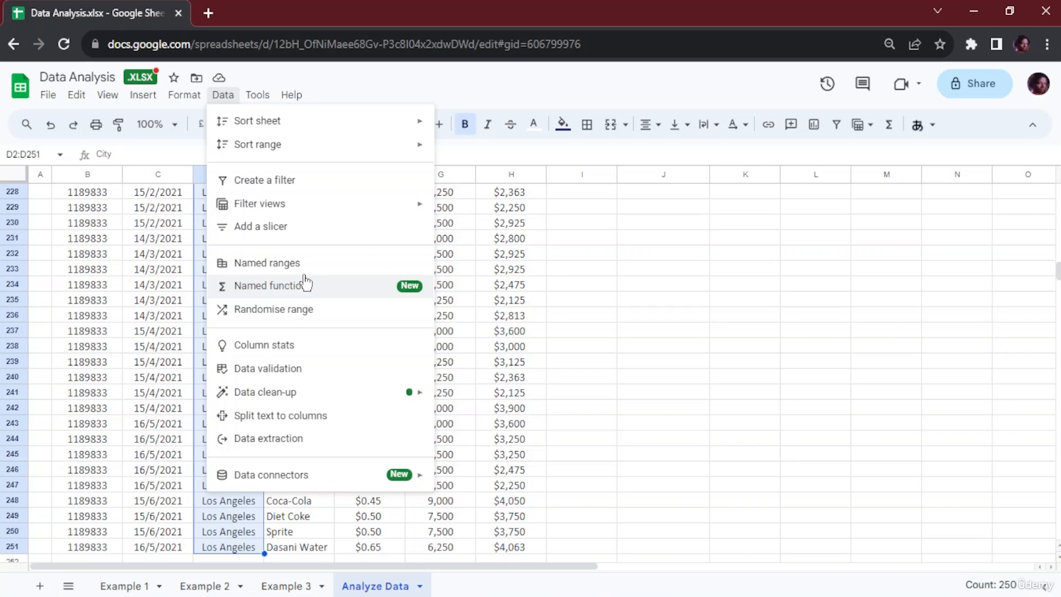
pyautogui.click(291, 269)
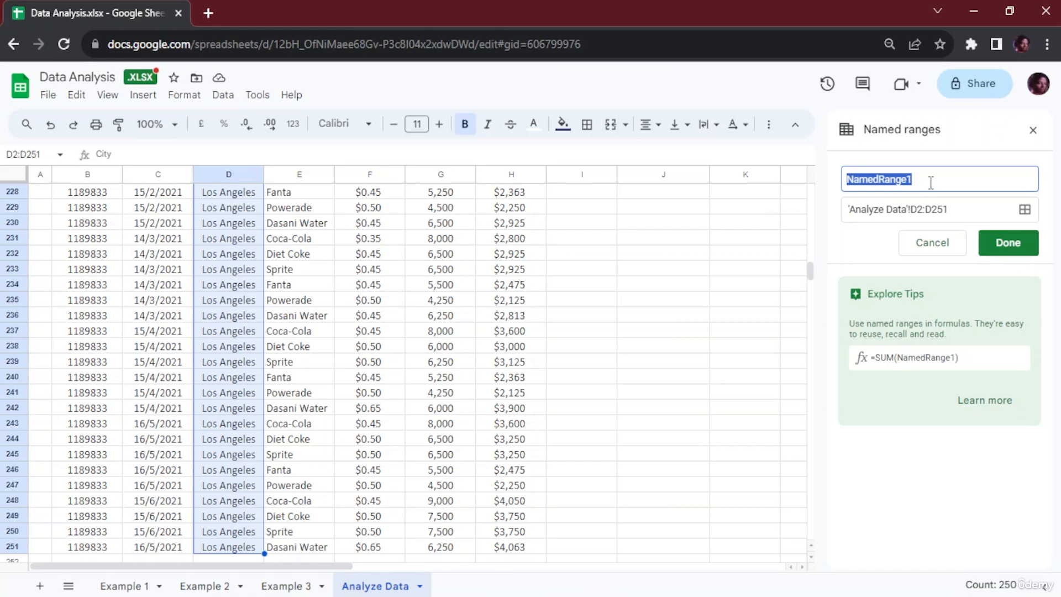
# Set the named range's reference to D2:D251, name it City, save it and close the named range settings.
pyautogui.moveTo(928, 181); pyautogui.dragTo(908, 209)
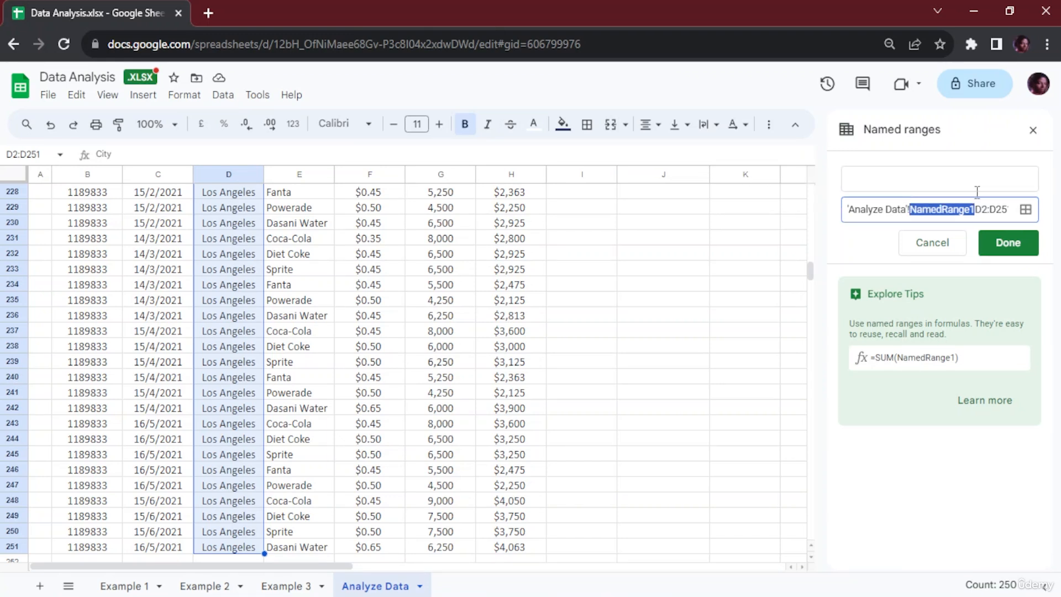
pyautogui.press('BackSpace')
pyautogui.press('BackSpace')
pyautogui.press('BackSpace')
pyautogui.press('BackSpace')
pyautogui.press('BackSpace')
pyautogui.press('BackSpace')
pyautogui.press('BackSpace')
pyautogui.press('BackSpace')
pyautogui.press('BackSpace')
pyautogui.press('BackSpace')
pyautogui.press('BackSpace')
pyautogui.press('BackSpace')
pyautogui.press('BackSpace')
pyautogui.press('BackSpace')
pyautogui.press('BackSpace')
pyautogui.press('BackSpace')
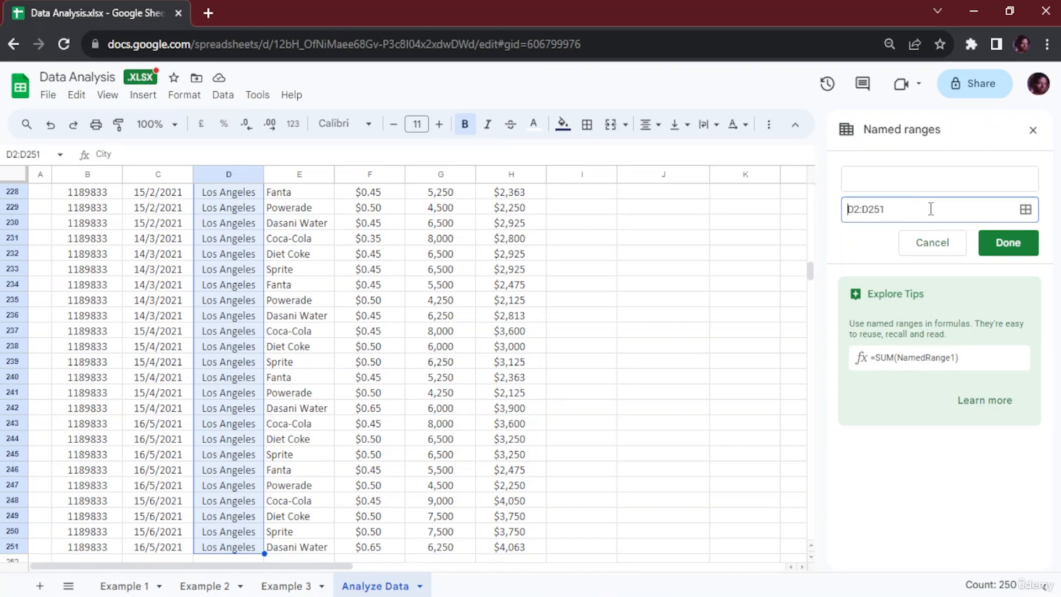
pyautogui.moveTo(930, 209); pyautogui.dragTo(795, 199)
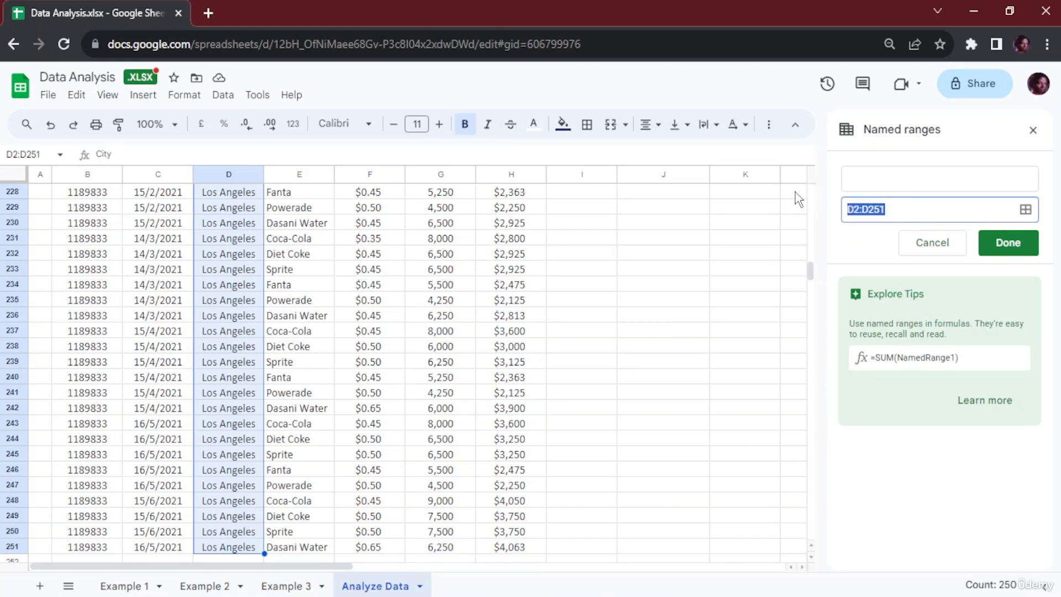
pyautogui.click(930, 175)
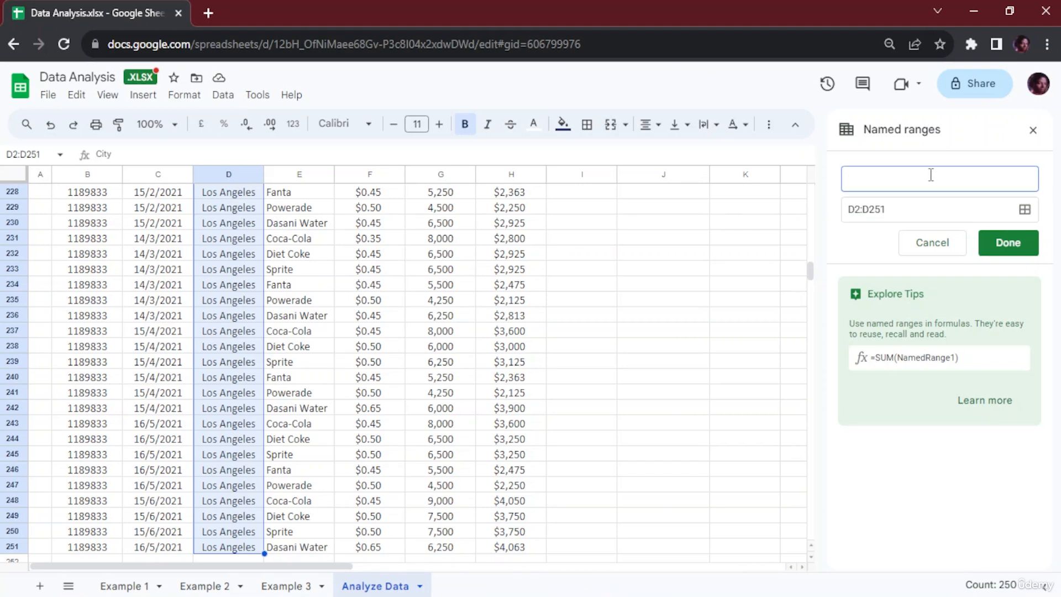
pyautogui.write('City')
pyautogui.click(1006, 242)
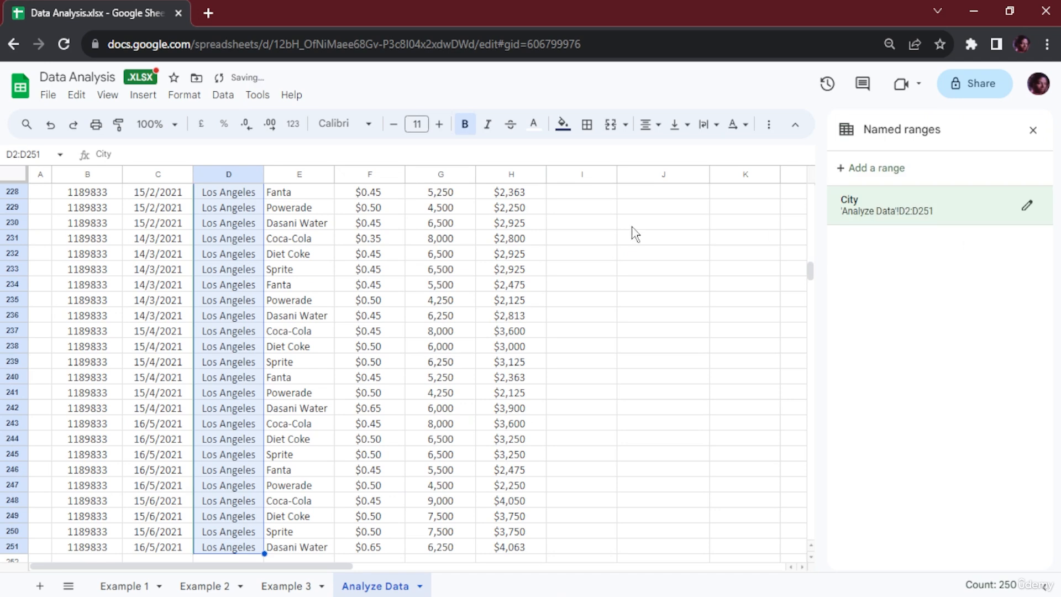
pyautogui.scroll(20, 248, 224)
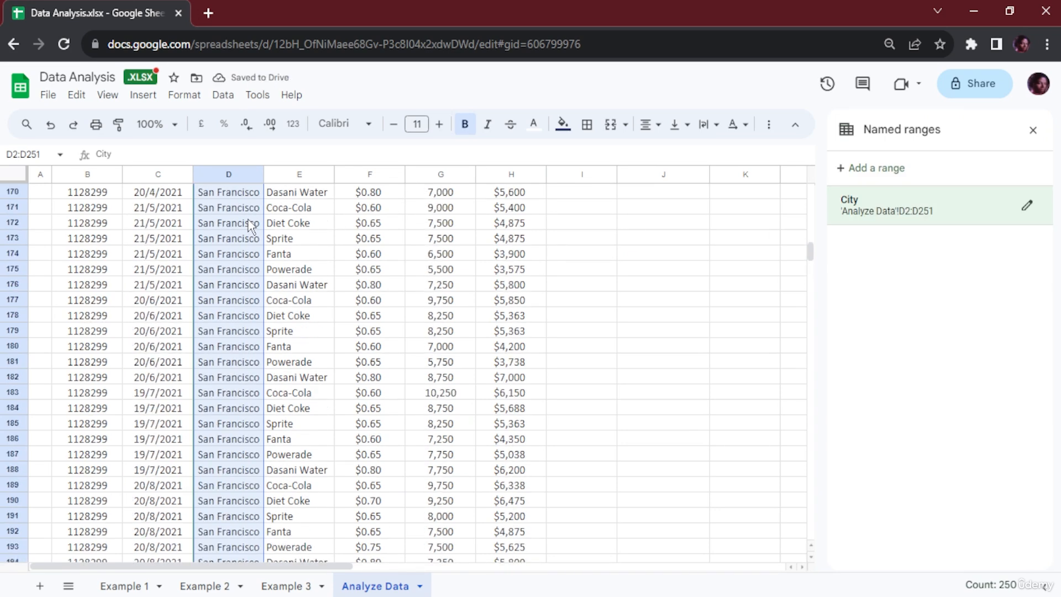
pyautogui.scroll(20, 250, 224)
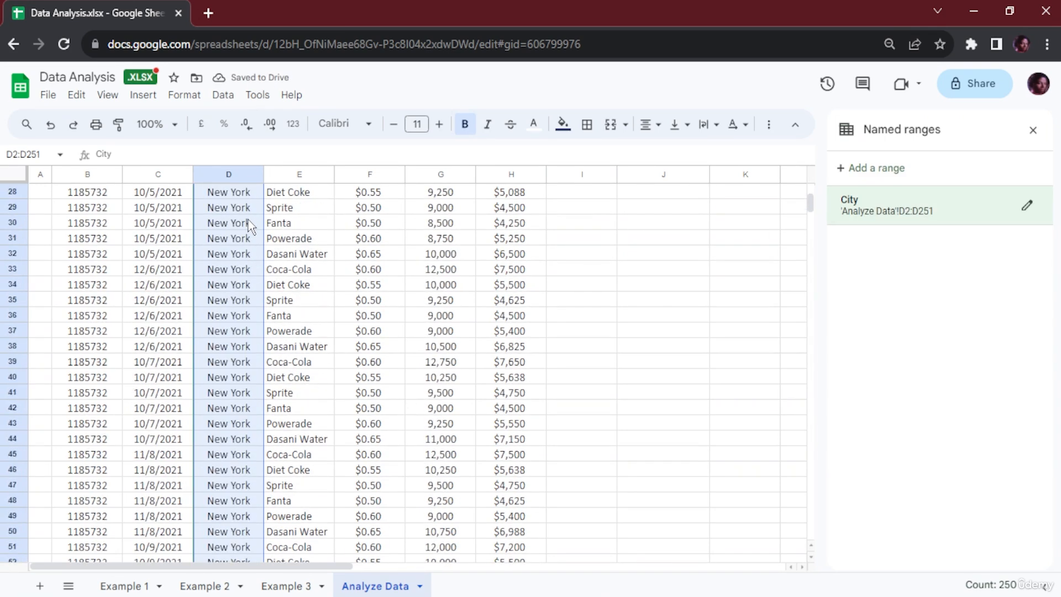
pyautogui.scroll(2, 250, 224)
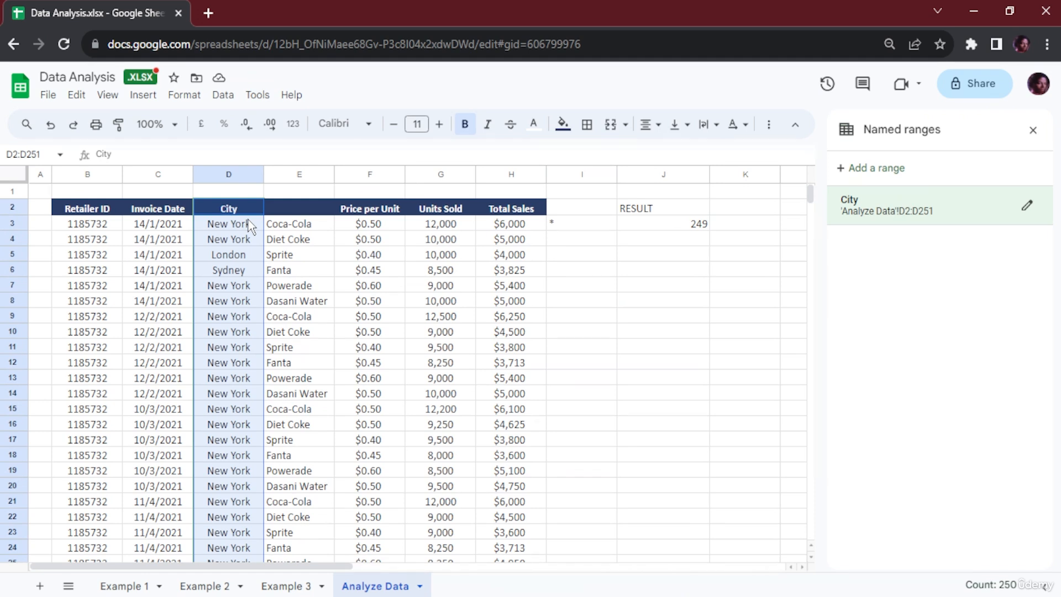
pyautogui.click(627, 284)
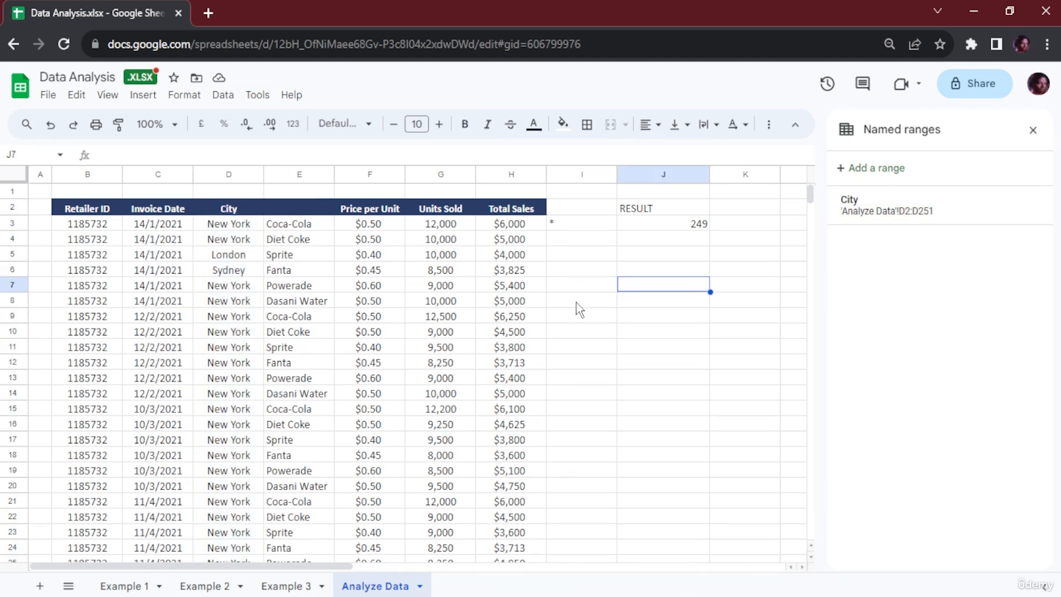
pyautogui.click(1033, 130)
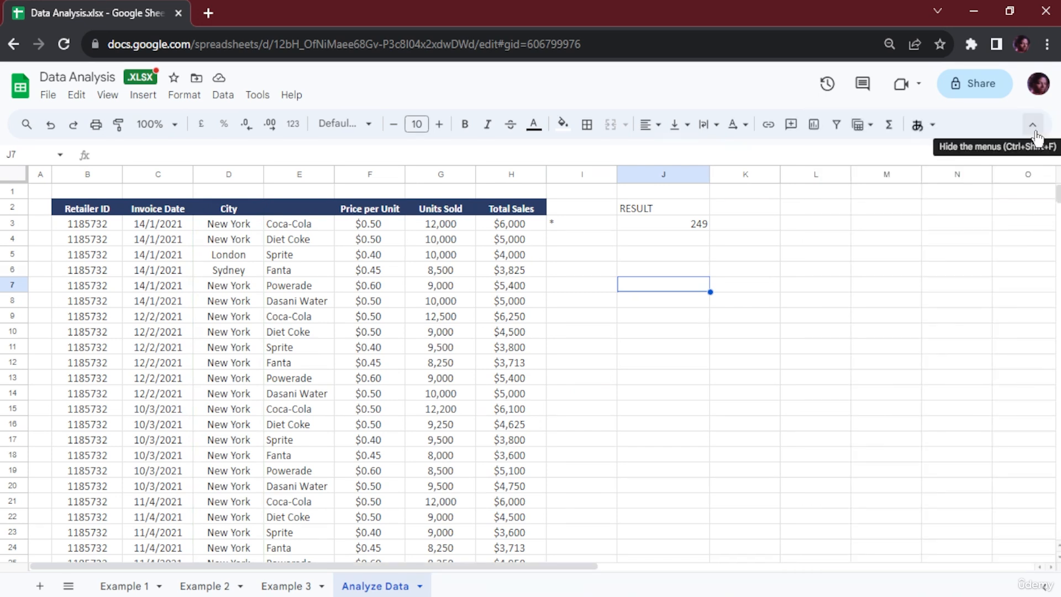
# Enter =COUNTUNIQUE(City) in J7 to count the distinct cities, and review the formula.
pyautogui.doubleClick(634, 288)
pyautogui.write('=count')
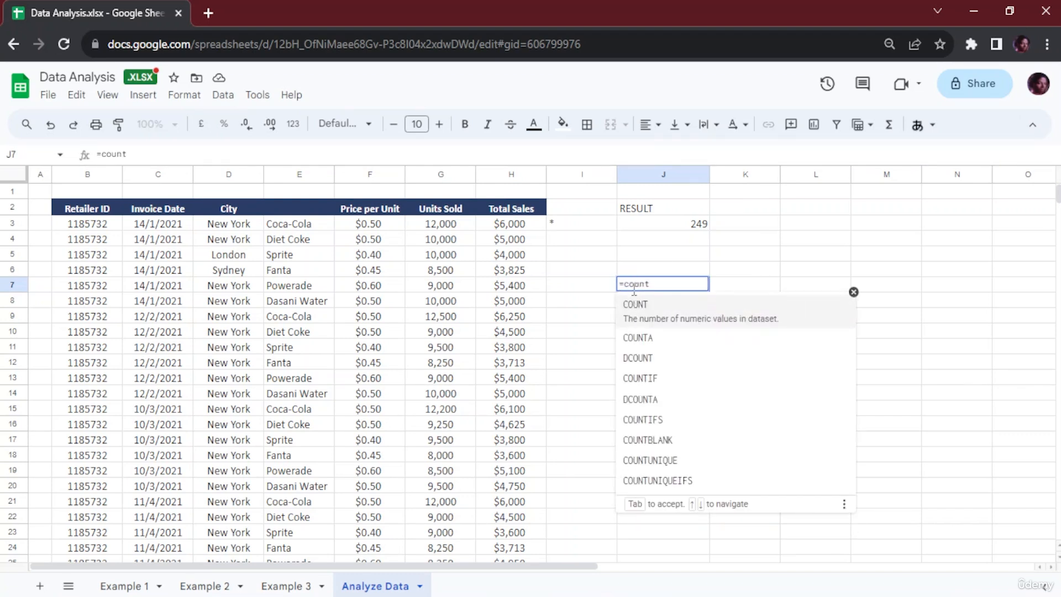
pyautogui.write('uniq')
pyautogui.press('Tab')
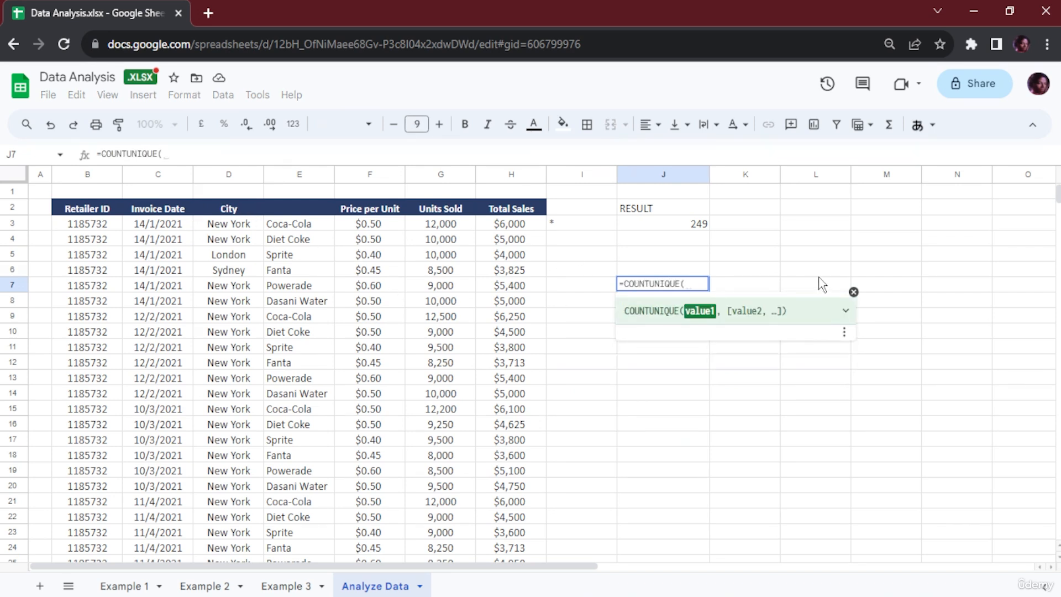
pyautogui.write('ci')
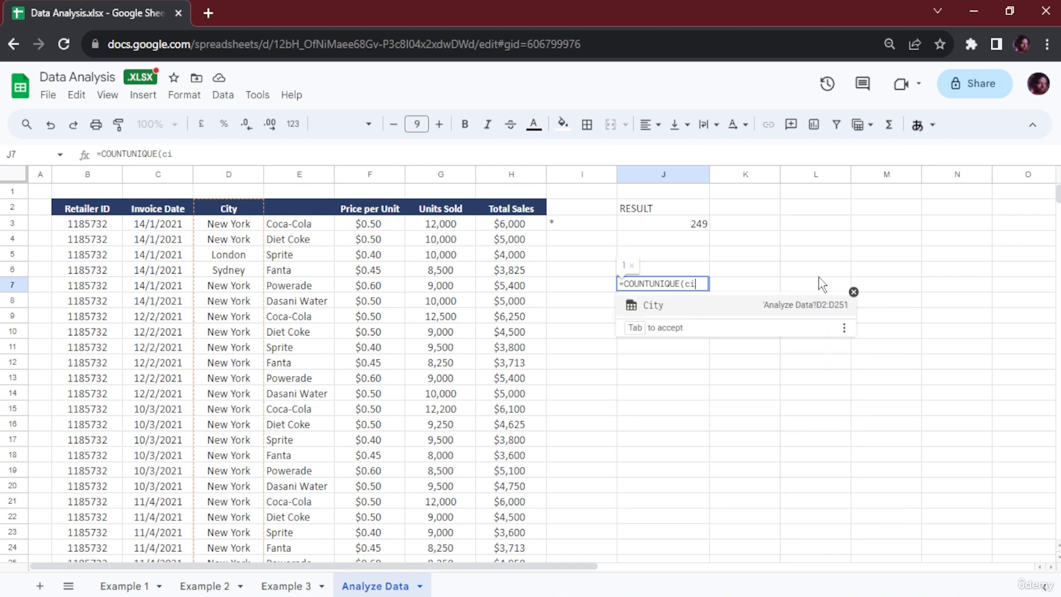
pyautogui.click(689, 305)
pyautogui.write(')')
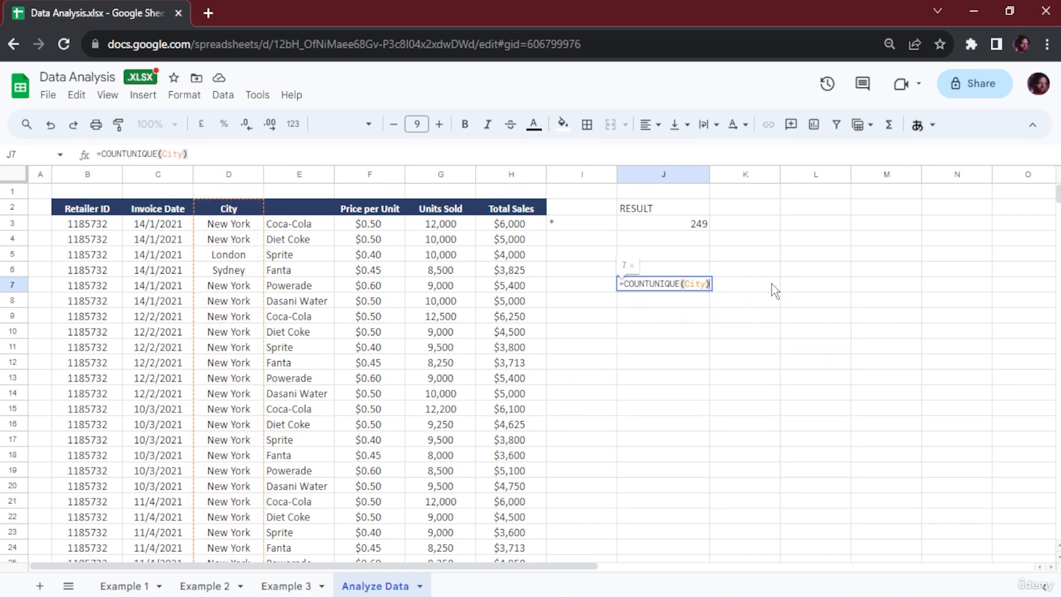
pyautogui.press('Return')
pyautogui.click(666, 285)
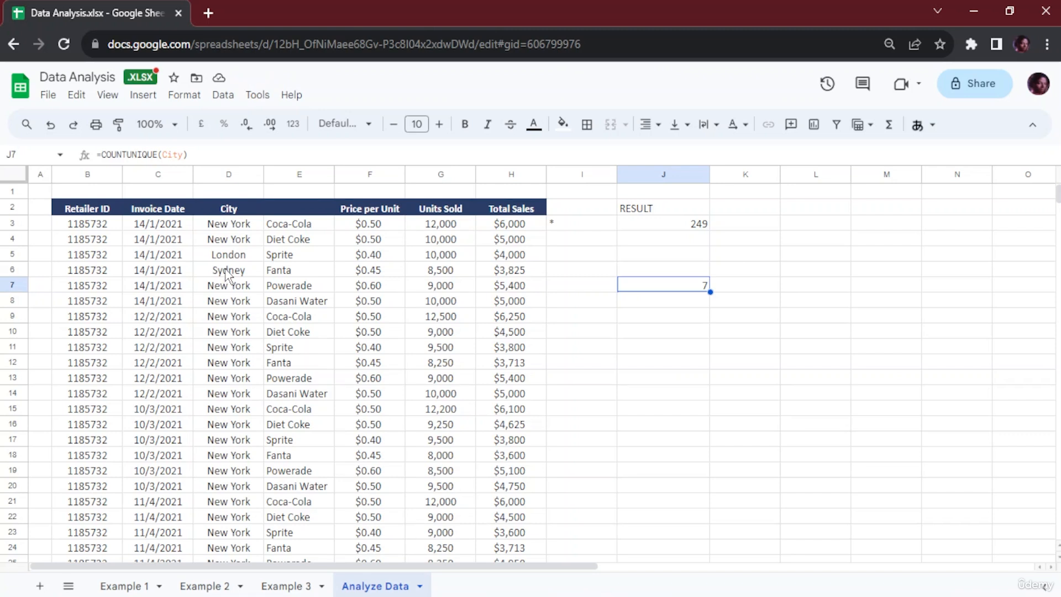
# Look through the City column to compare its distinct city names with the count in J7.
pyautogui.click(222, 224)
pyautogui.click(237, 257)
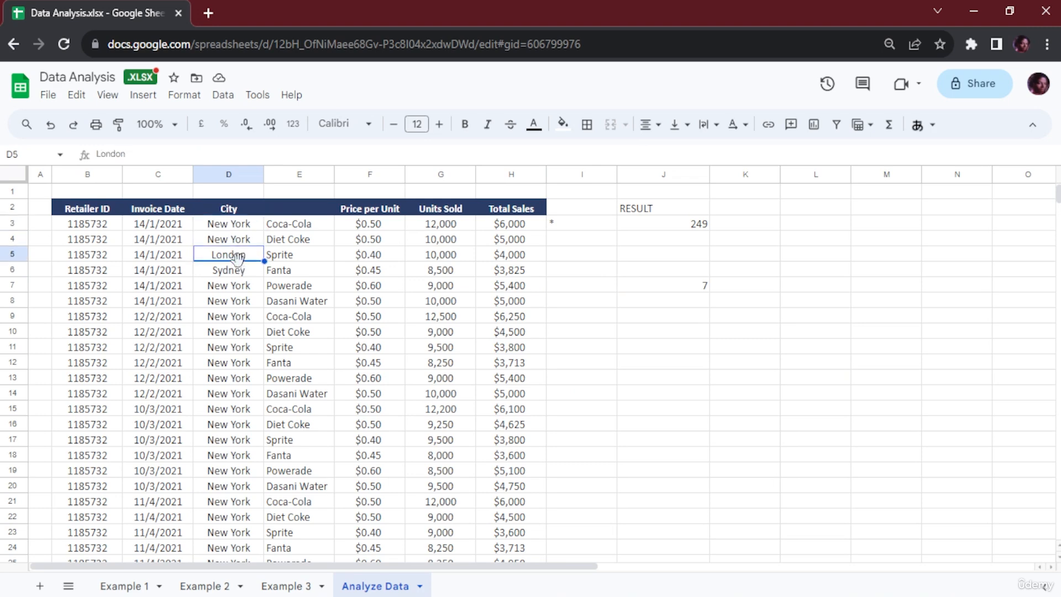
pyautogui.scroll(-20, 242, 398)
pyautogui.scroll(-20, 244, 411)
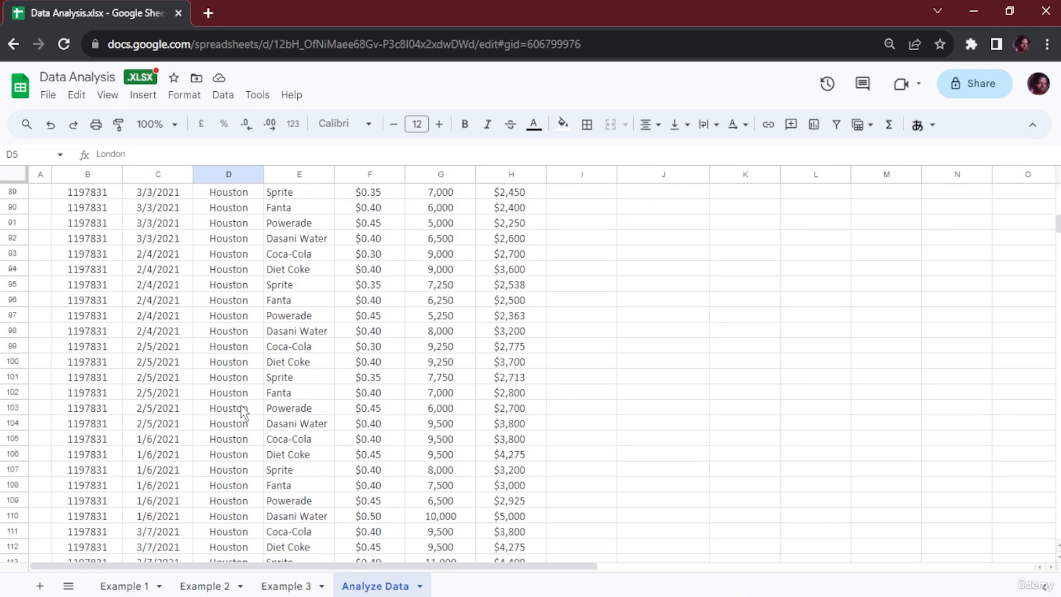
pyautogui.scroll(-19, 243, 412)
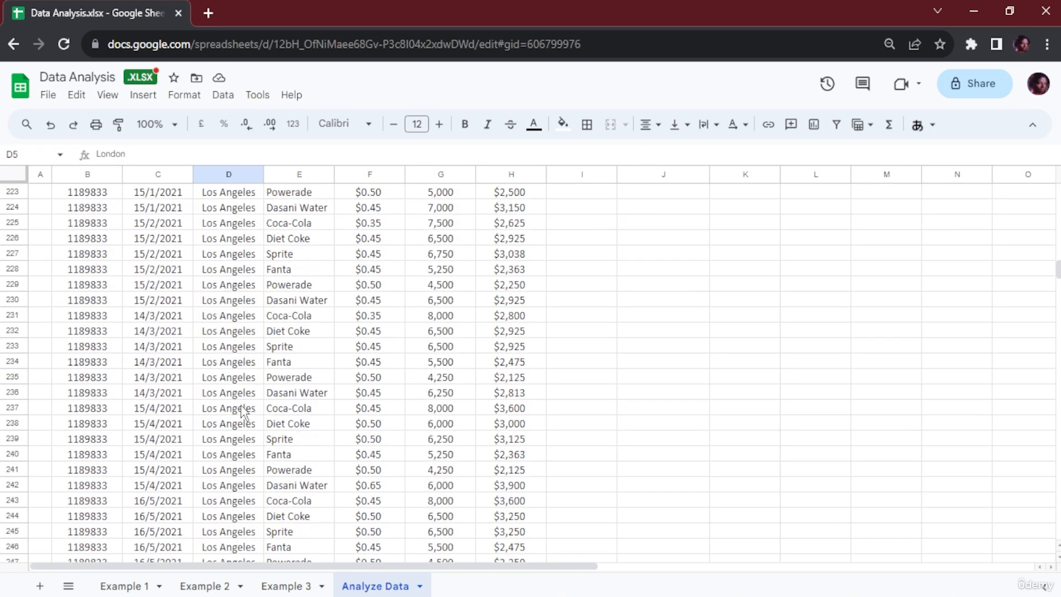
pyautogui.scroll(6, 247, 409)
pyautogui.scroll(14, 247, 412)
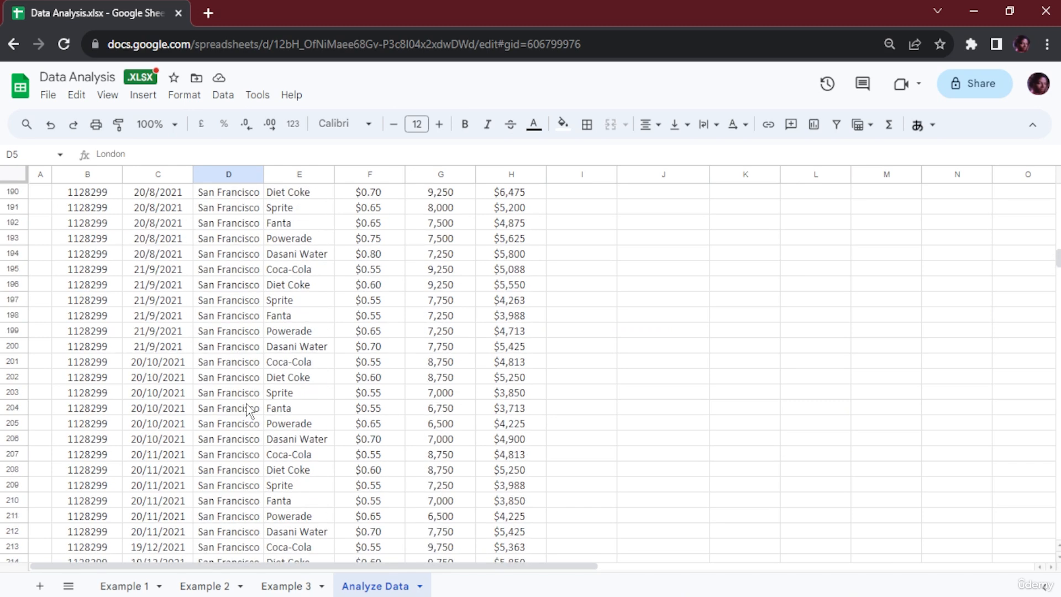
# Replace the city in D180 with Dubai and check the COUNTUNIQUE result in J7.
pyautogui.click(233, 304)
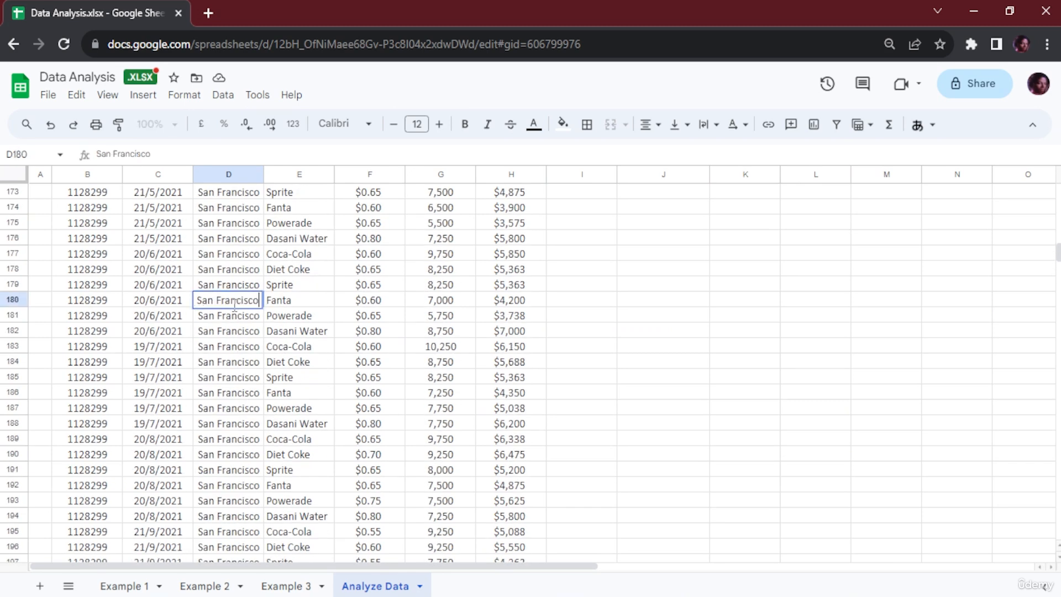
pyautogui.doubleClick(233, 303)
pyautogui.press('BackSpace')
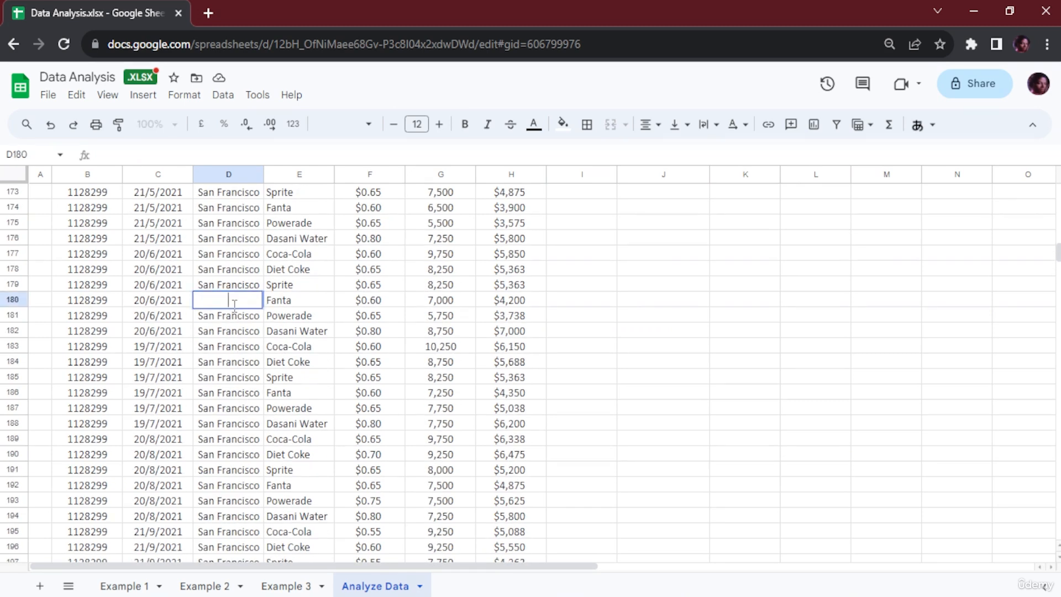
pyautogui.write('Dubai')
pyautogui.click(803, 347)
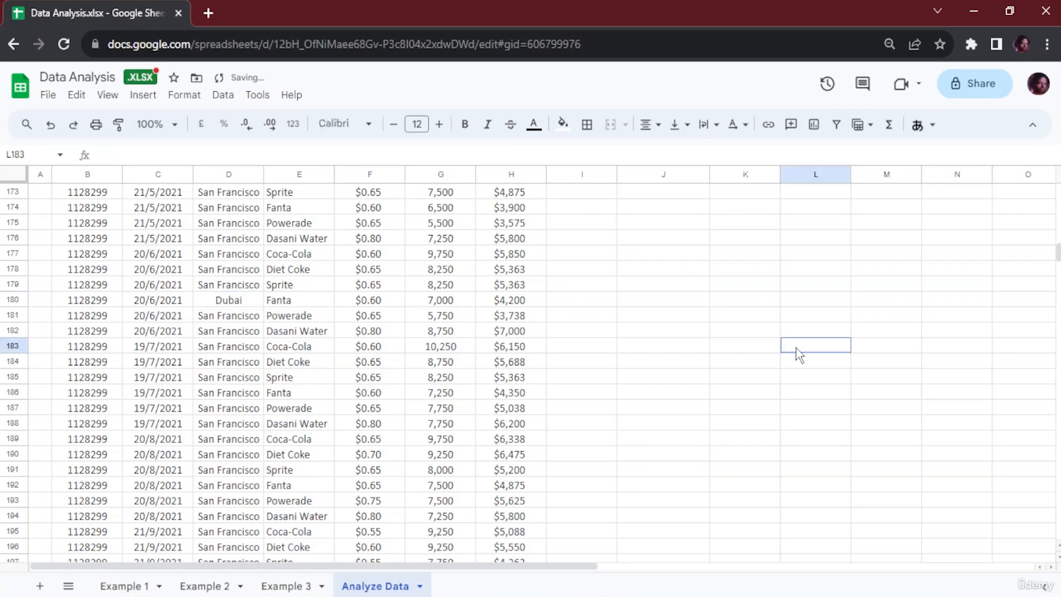
pyautogui.scroll(20, 802, 346)
pyautogui.scroll(17, 774, 287)
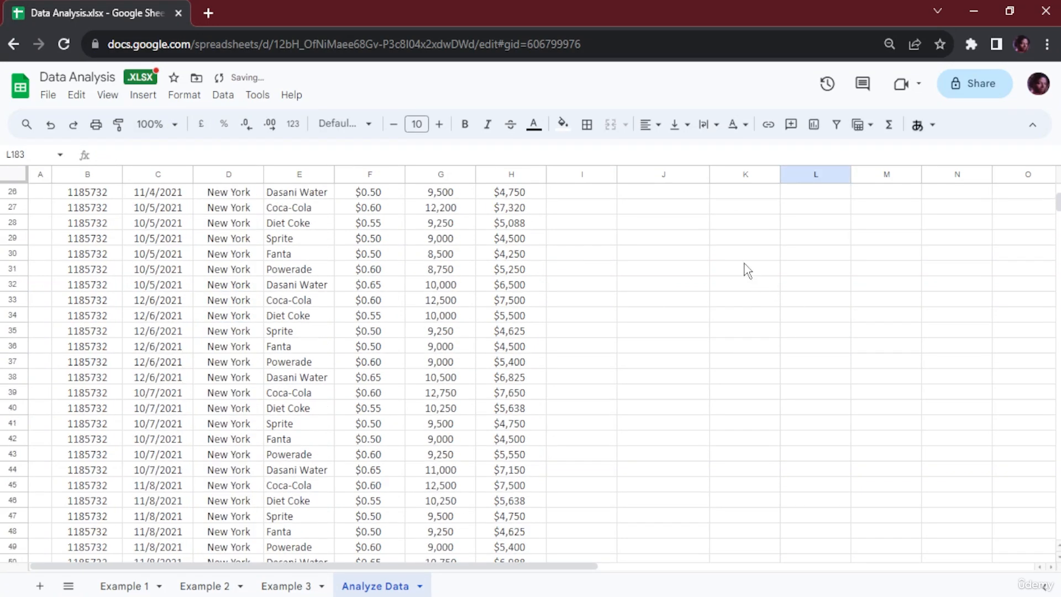
pyautogui.click(695, 297)
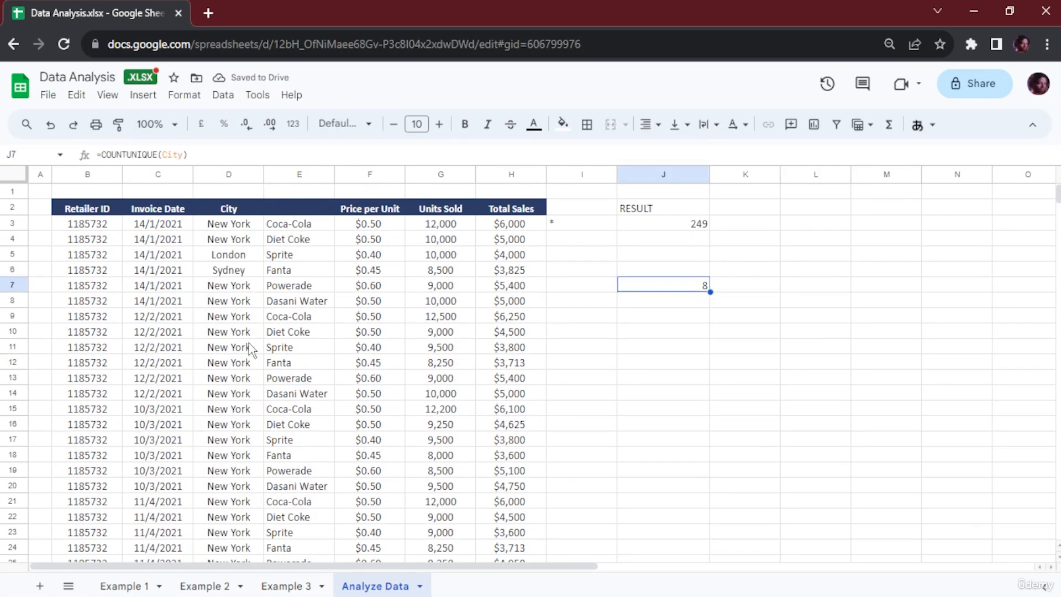
# Replace the city in D11 with Preston and compare the unique city count in J7.
pyautogui.click(236, 345)
pyautogui.press('BackSpace')
pyautogui.press('BackSpace')
pyautogui.press('BackSpace')
pyautogui.press('BackSpace')
pyautogui.press('BackSpace')
pyautogui.press('BackSpace')
pyautogui.press('BackSpace')
pyautogui.press('BackSpace')
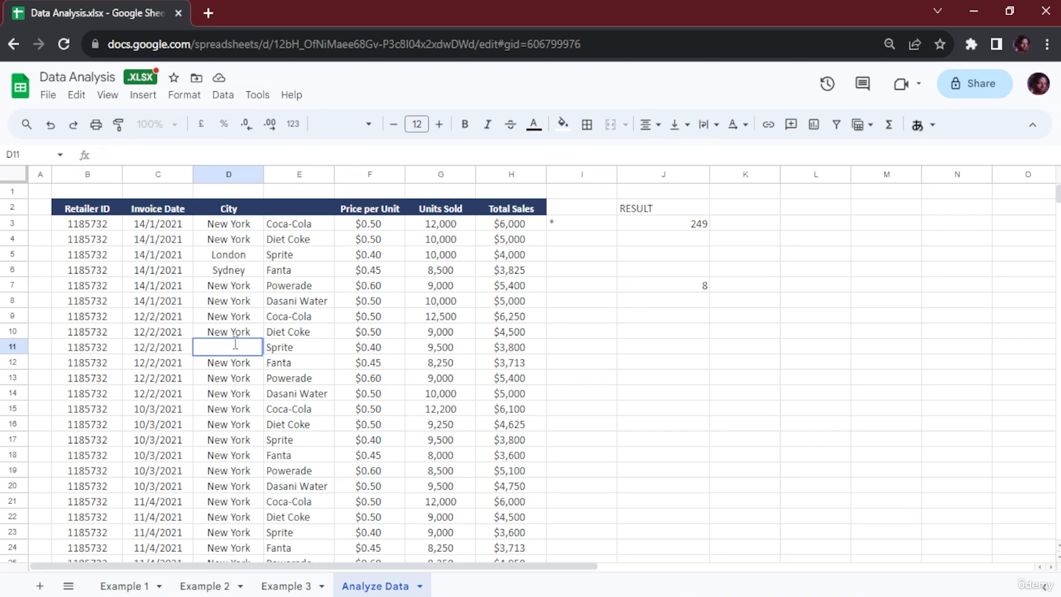
pyautogui.write('Preston')
pyautogui.press('Return')
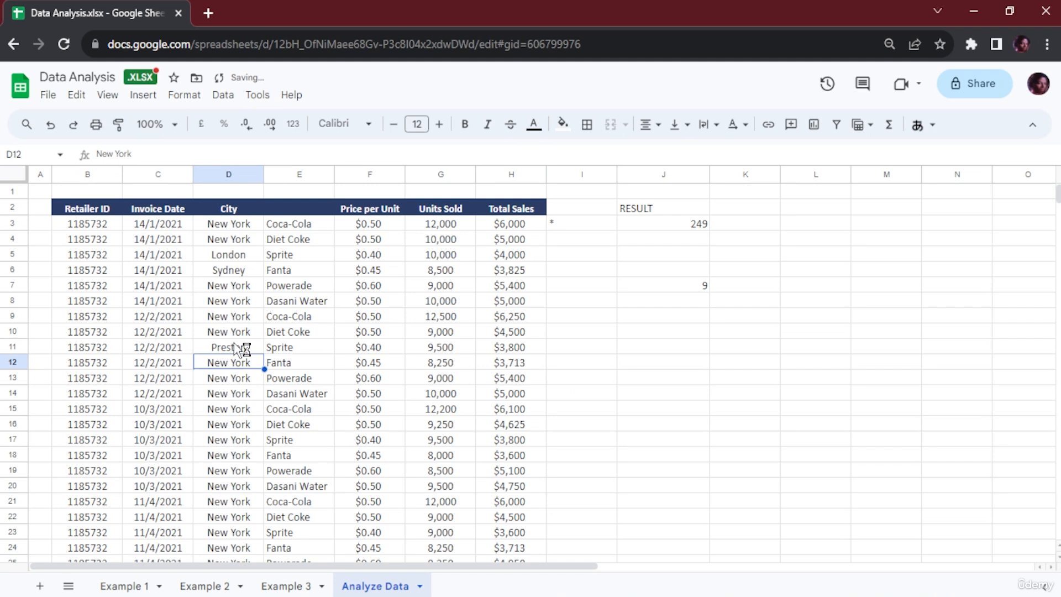
pyautogui.click(646, 306)
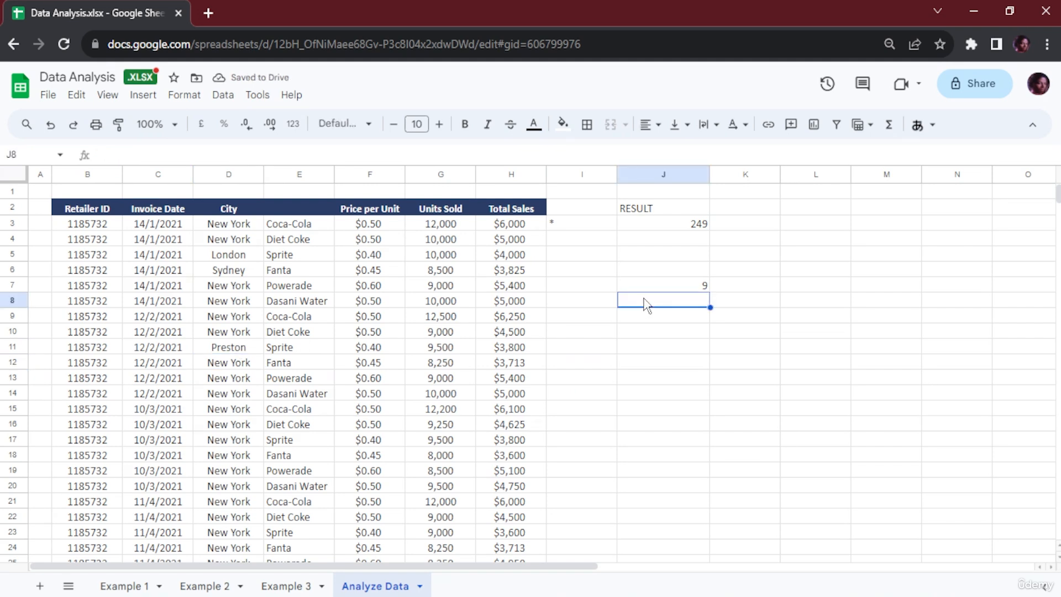